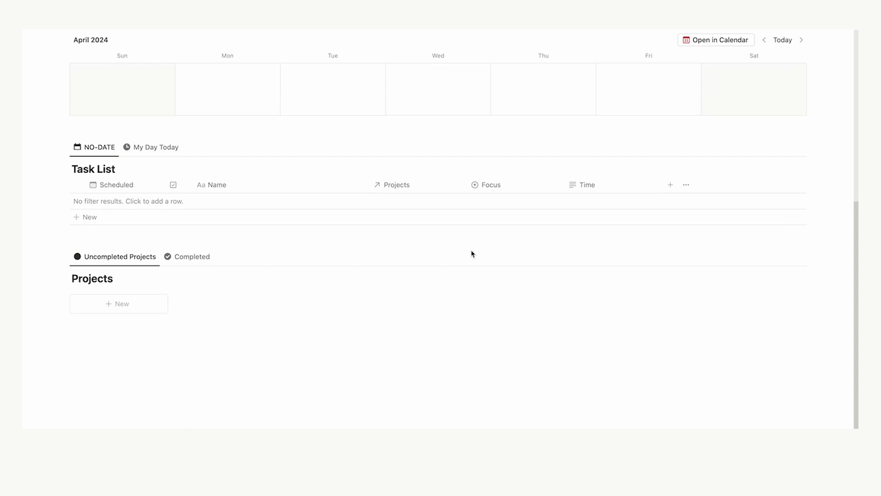
Step: Create an April 10 task from the New Task template and open it as a full page
scroll(471, 250, "up", 4)
scroll(472, 253, "down", 4)
scroll(472, 252, "up", 4)
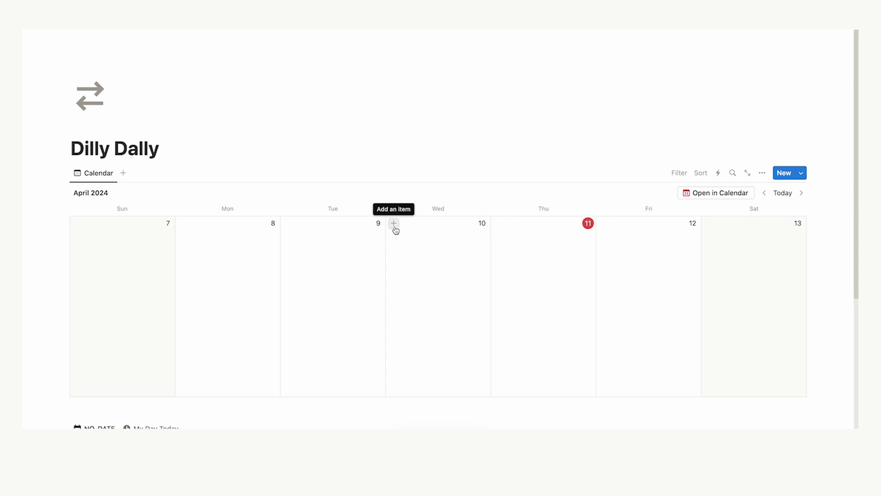
left_click(394, 223)
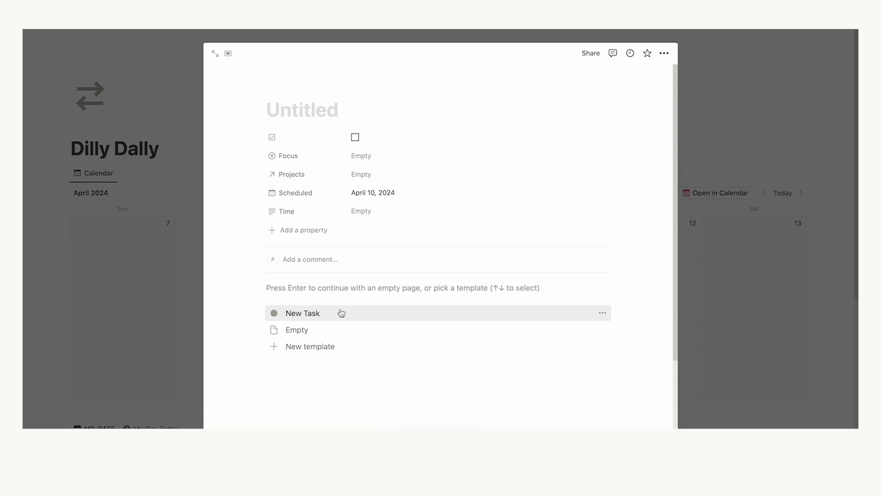
left_click(342, 313)
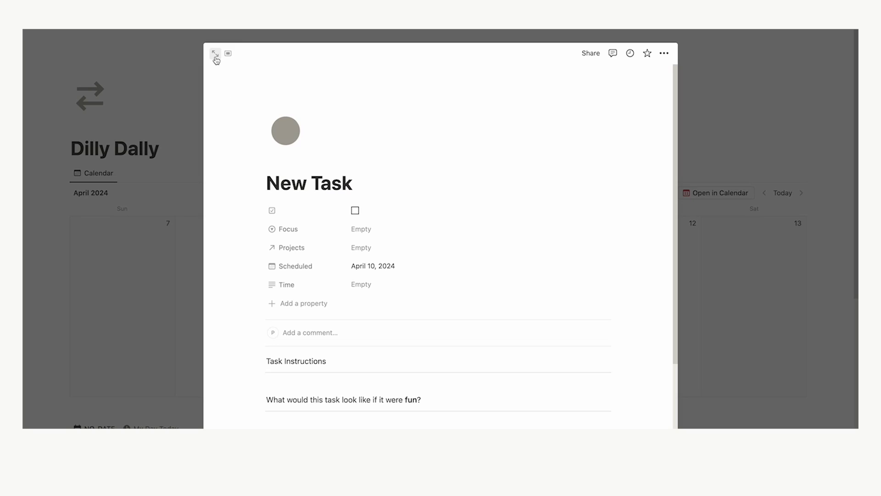
left_click(215, 55)
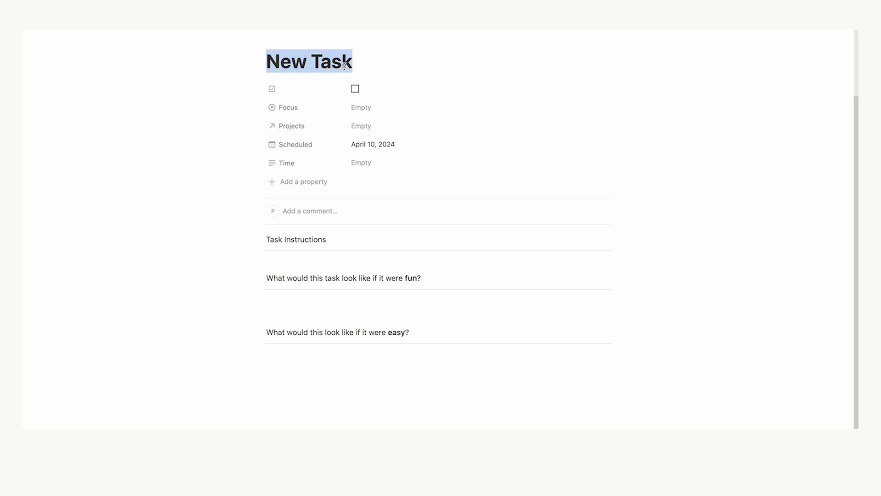
Step: Title the task Report and bullet fun ideas like 'play Pokemon (Lofi music in the background)' and easy ideas
type("Report")
triple_click(380, 90)
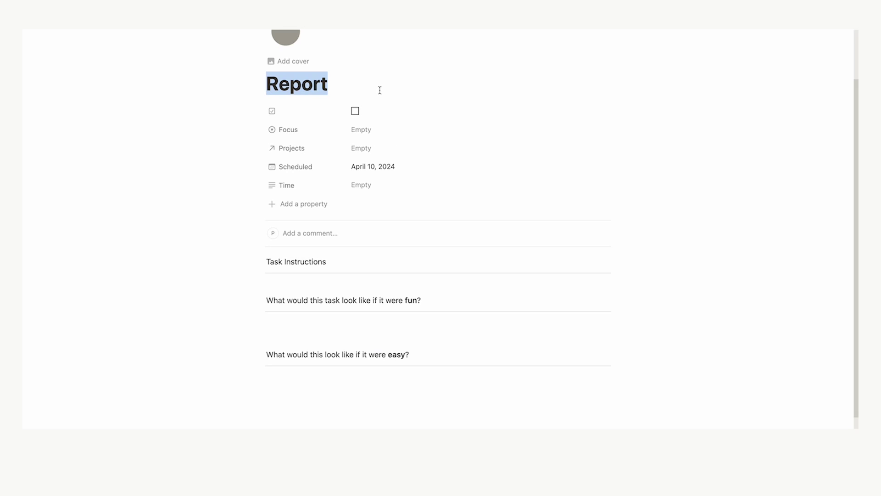
left_click(380, 314)
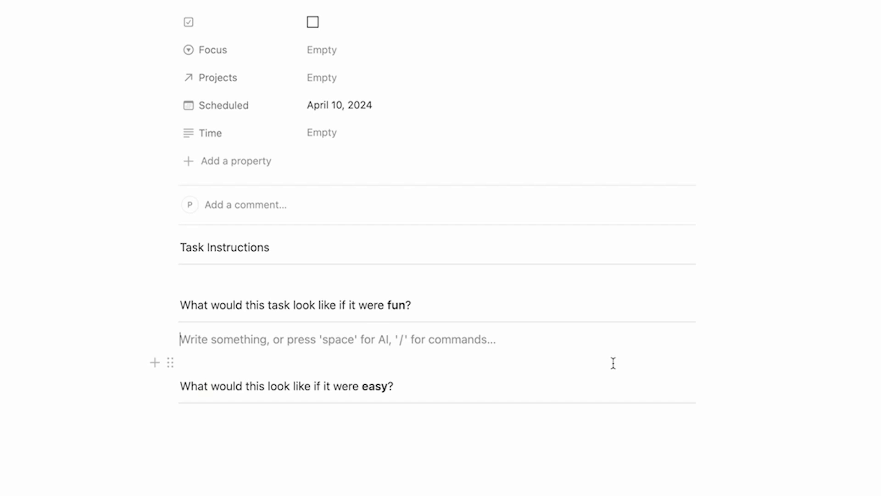
type("-")
type("play Pokemon (Lofi music in the background)")
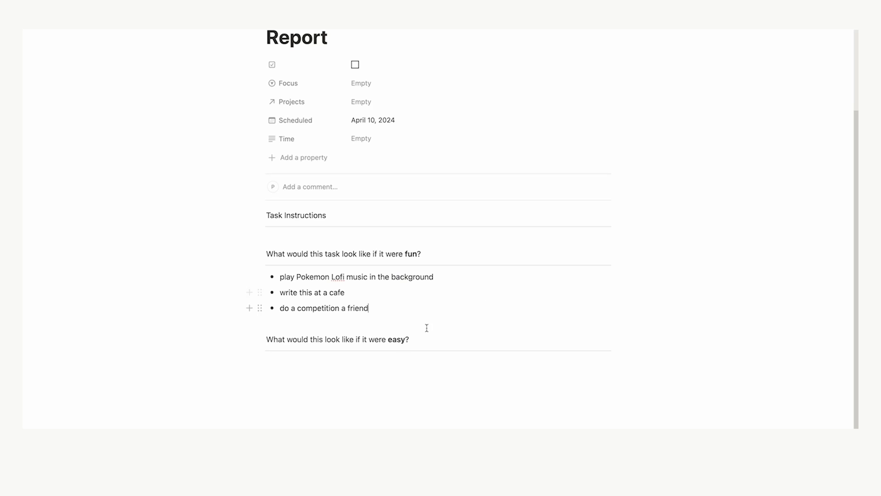
left_click(388, 365)
type("-")
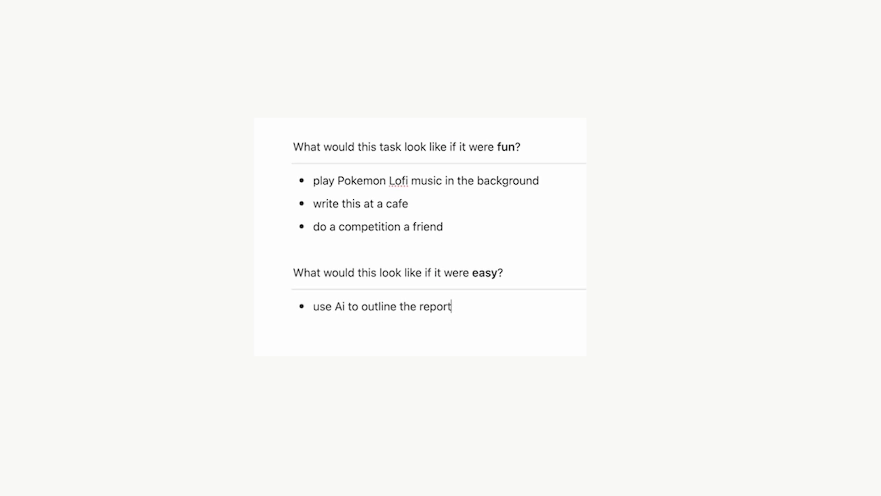
key("Return")
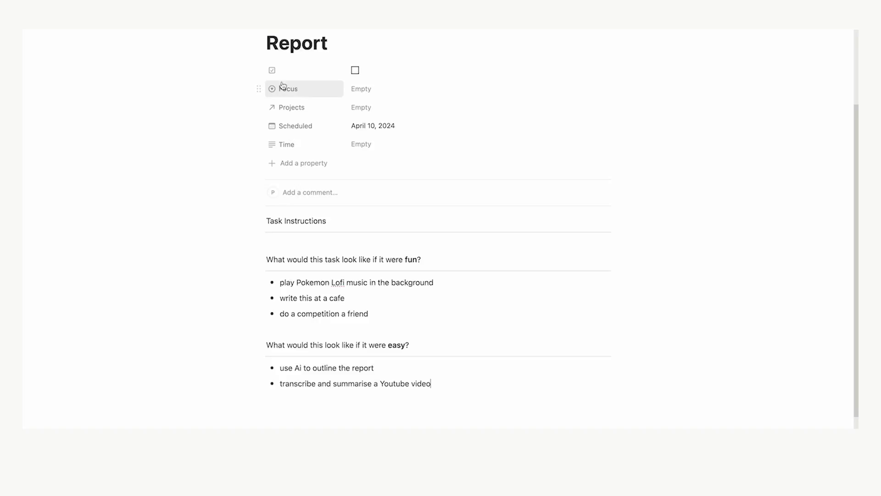
Step: Add an empty block below the Task Instructions heading
left_click(290, 244)
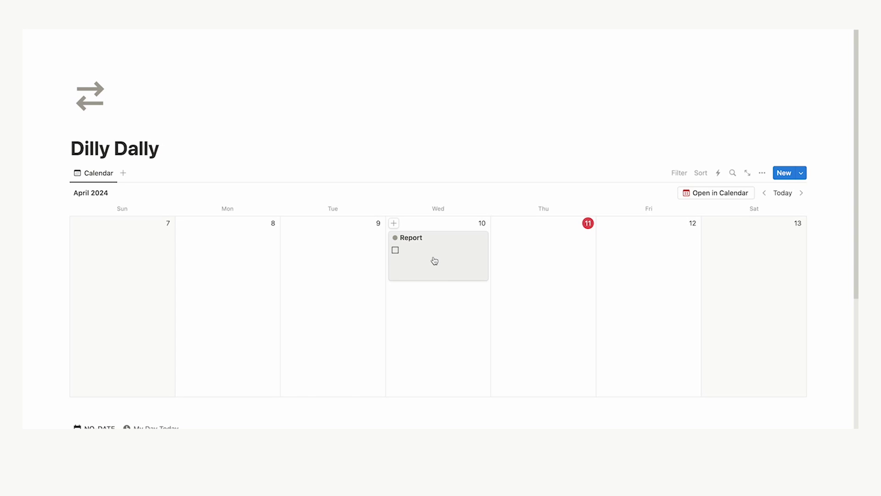
Step: Preview the Report task from the April 10 calendar card, then close it
left_click(433, 259)
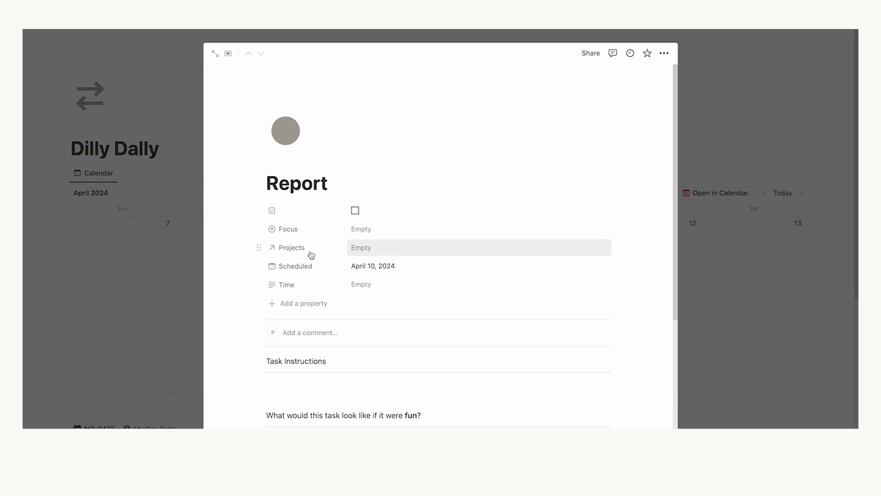
key("Escape")
scroll(513, 239, "down", 3)
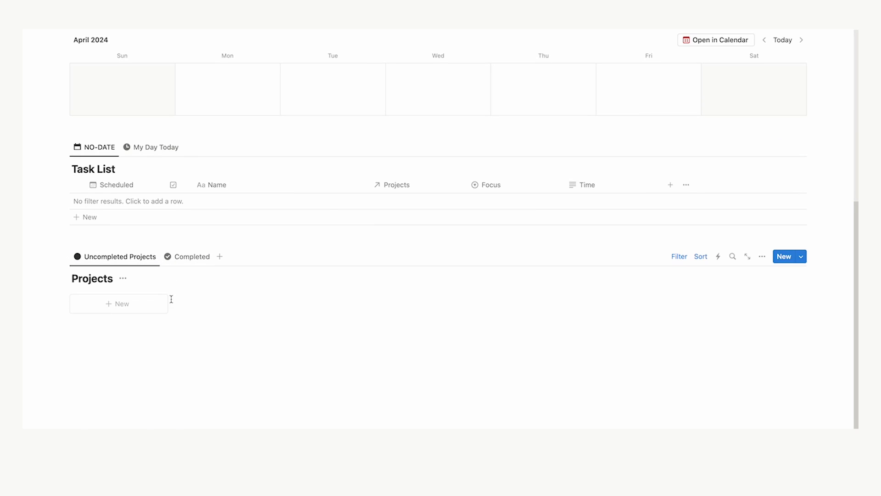
scroll(171, 299, "up", 6)
scroll(415, 250, "down", 6)
scroll(114, 224, "up", 4)
scroll(150, 220, "down", 5)
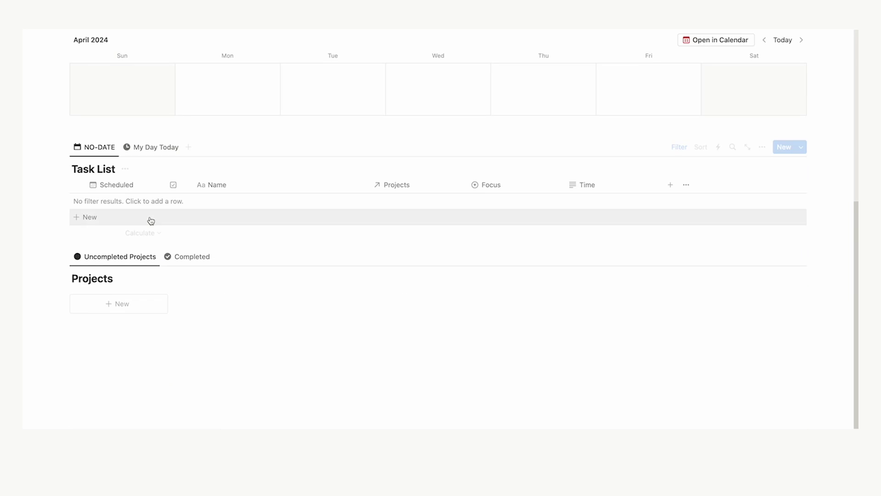
scroll(434, 281, "up", 5)
Step: Link the Report task to a newly created Final Report project and return to the calendar
left_click(456, 154)
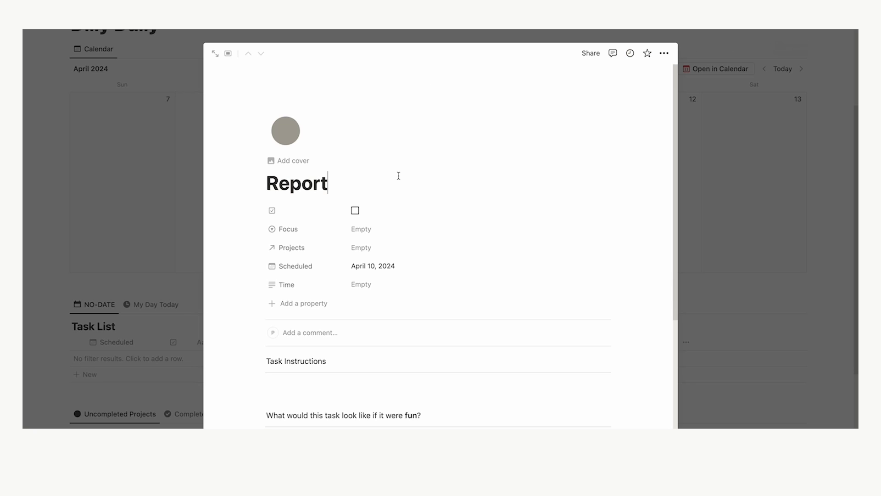
left_click(381, 249)
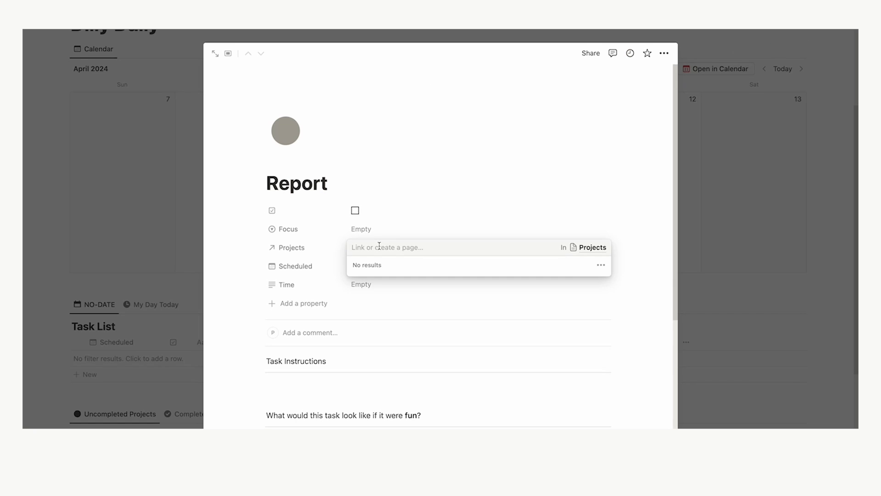
type("Final Report")
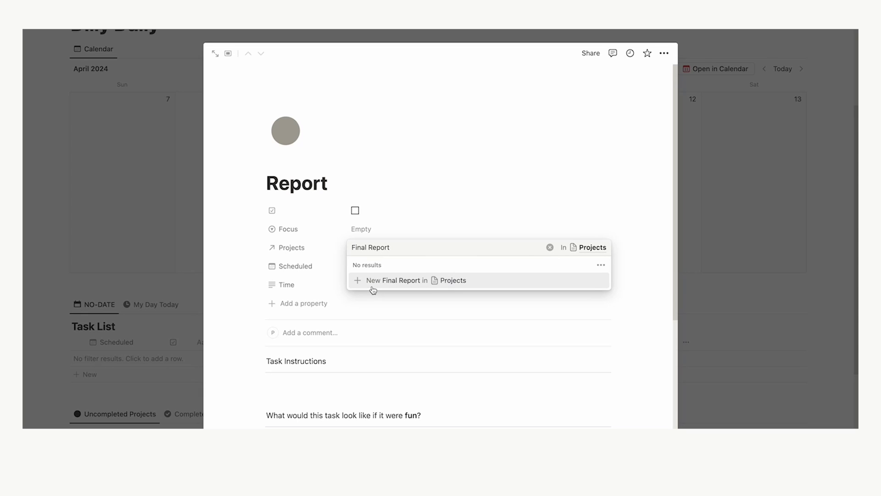
left_click(373, 289)
left_click(250, 255)
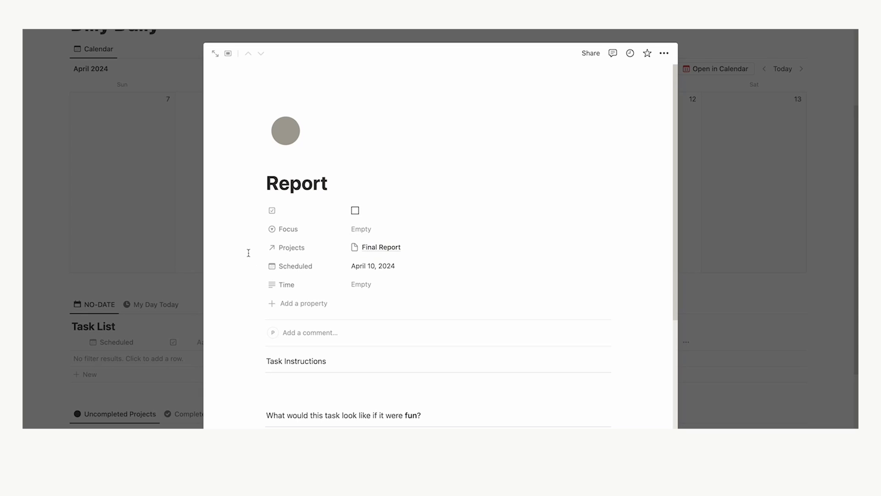
left_click(736, 202)
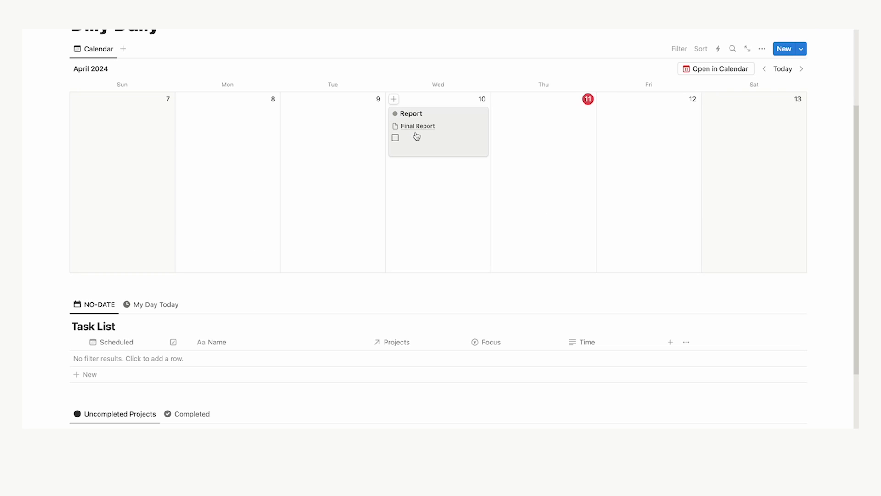
Step: Open Final Report from the Projects gallery, apply the New Project template, and view it full page
scroll(417, 136, "down", 1)
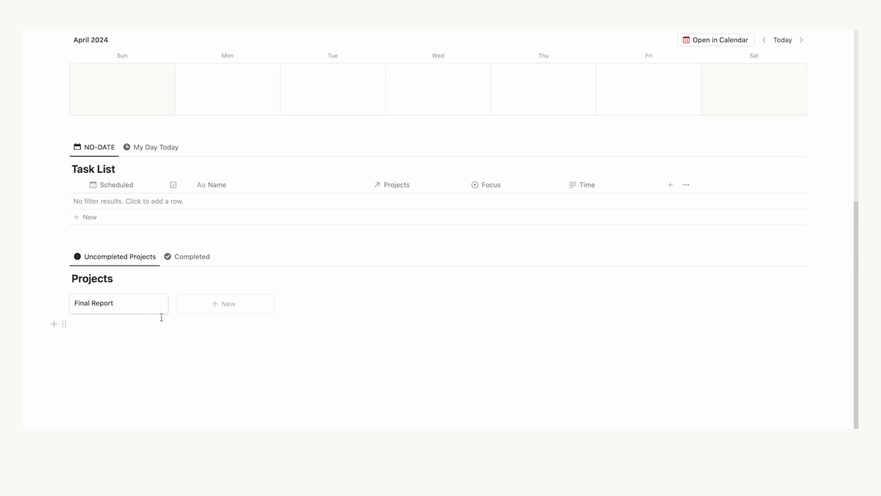
scroll(459, 253, "up", 3)
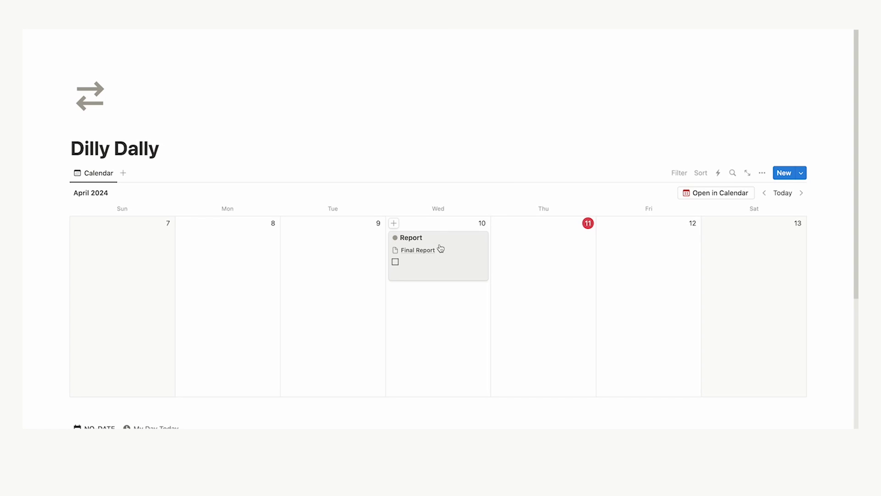
scroll(430, 262, "down", 3)
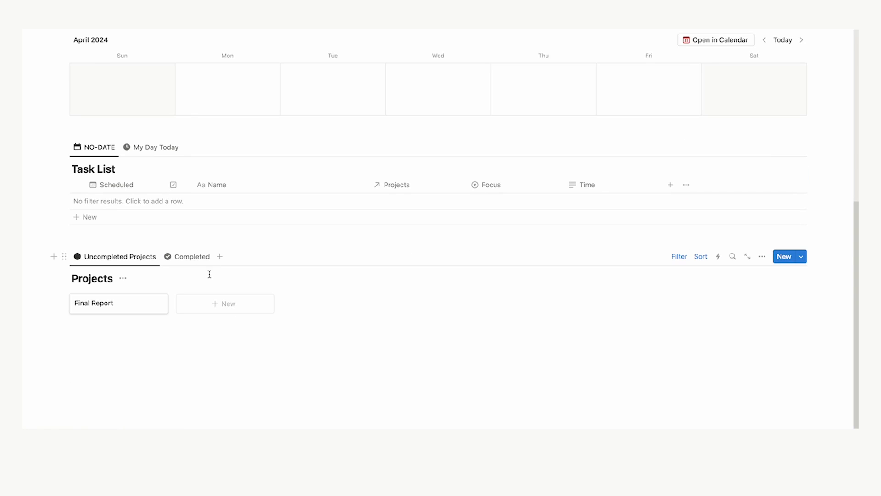
left_click(120, 312)
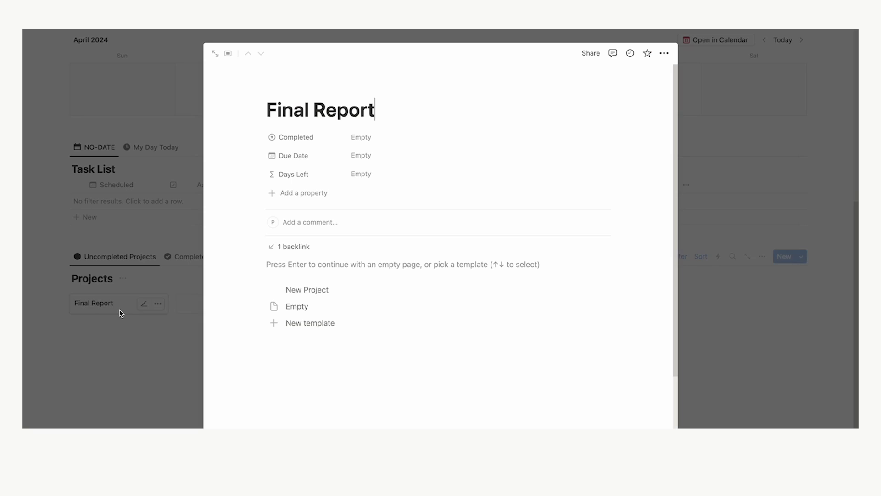
left_click(317, 294)
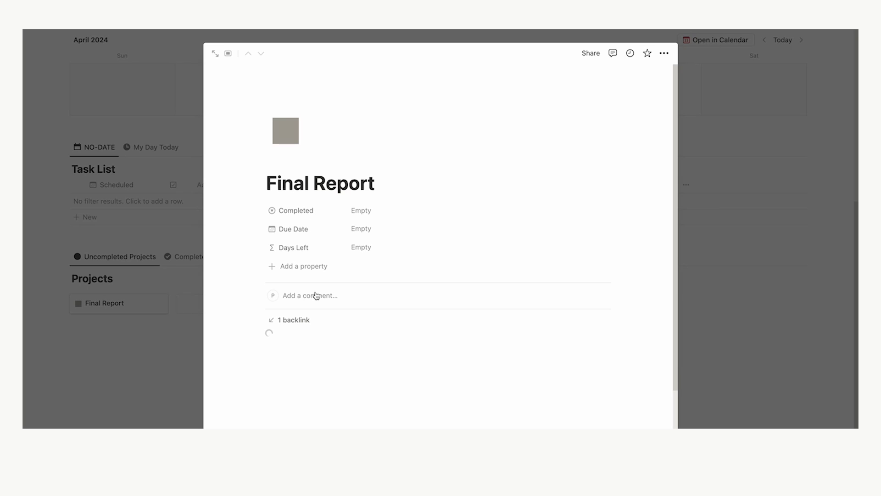
left_click(217, 58)
scroll(255, 137, "down", 3)
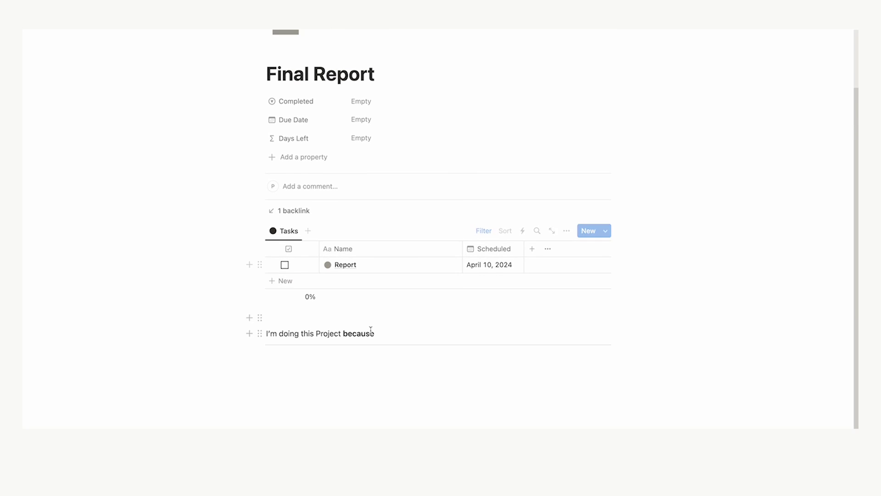
scroll(398, 143, "up", 2)
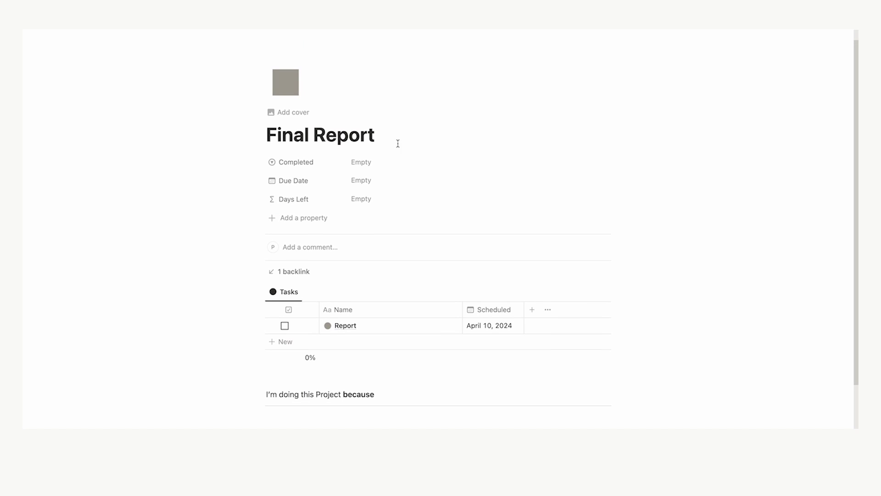
scroll(396, 292, "down", 1)
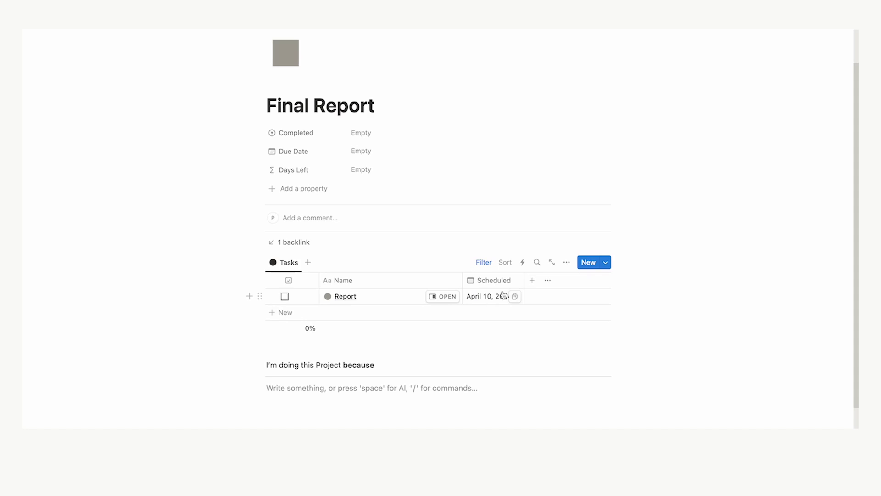
scroll(502, 292, "down", 3)
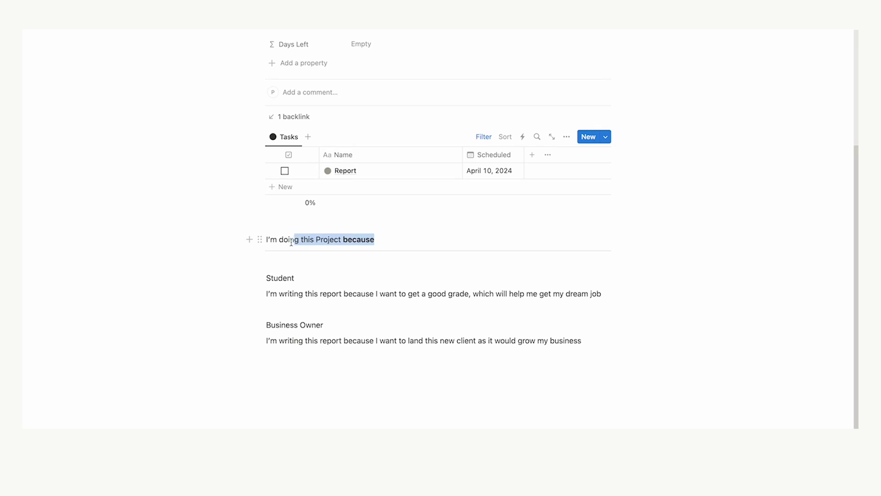
left_click(378, 284)
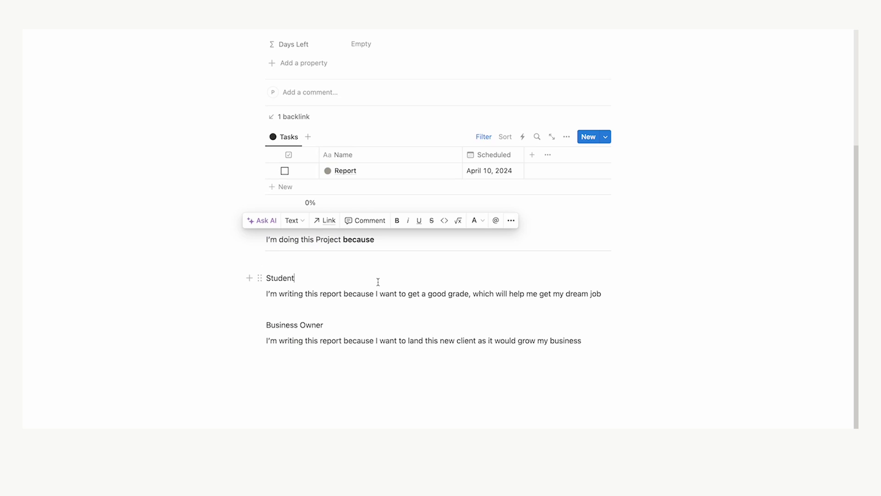
scroll(379, 292, "up", 1)
scroll(379, 292, "up", 3)
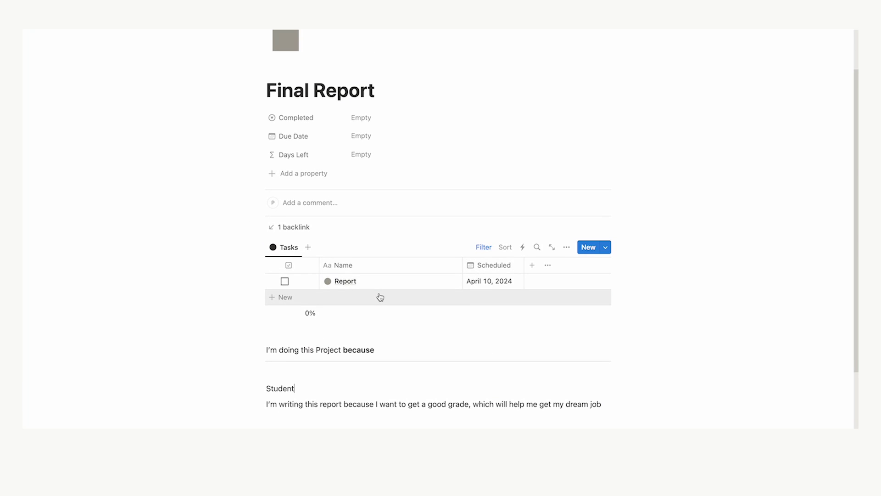
scroll(381, 297, "down", 2)
left_click_drag(398, 281, 283, 301)
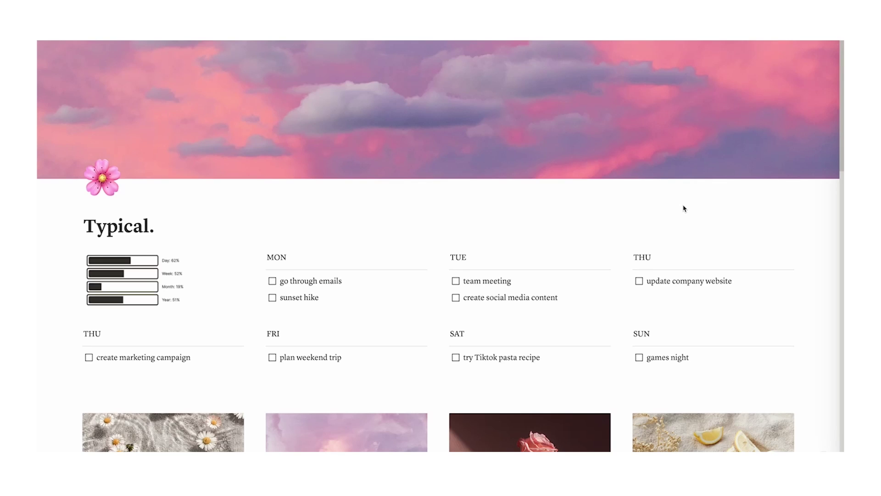
scroll(683, 208, "down", 8)
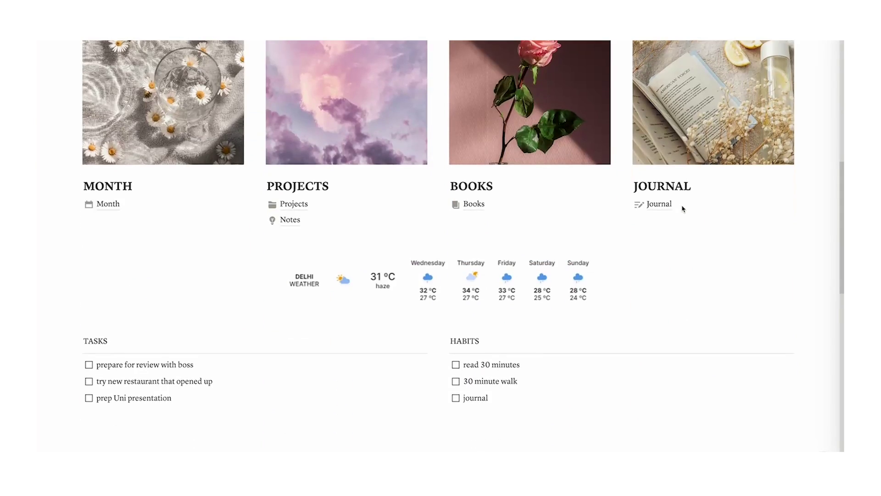
scroll(683, 209, "down", 5)
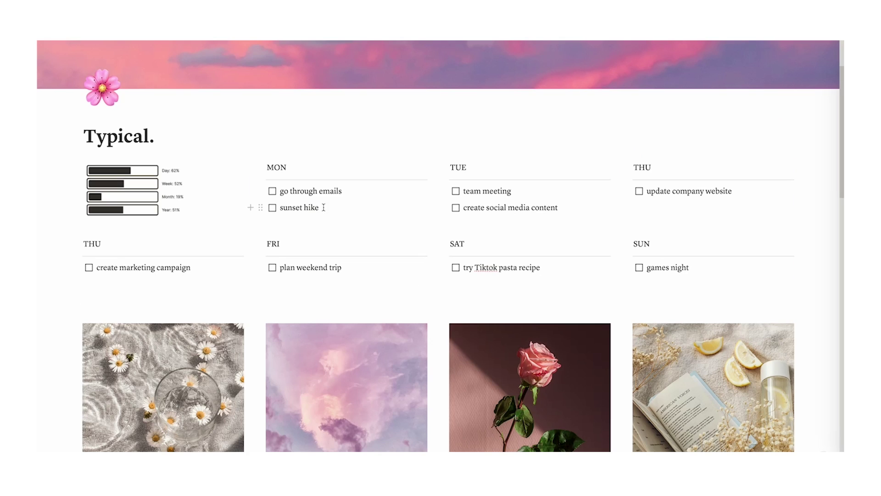
left_click_drag(326, 207, 299, 208)
left_click(345, 191)
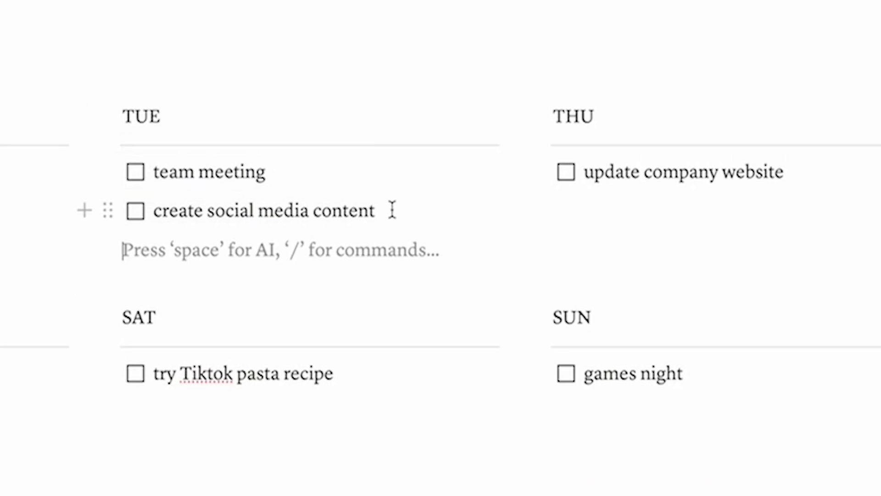
left_click_drag(565, 207, 479, 207)
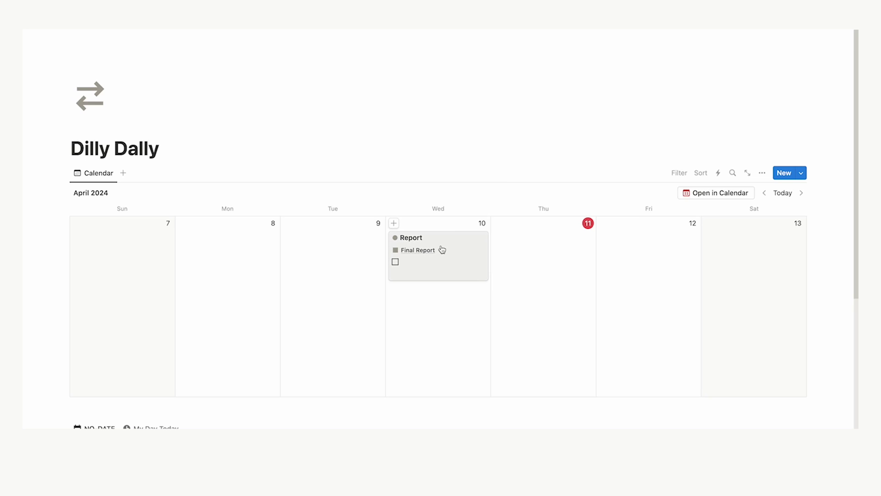
Step: Scroll the Dilly Dally page and open the Importance options for Write Cover Letter
scroll(459, 229, "down", 5)
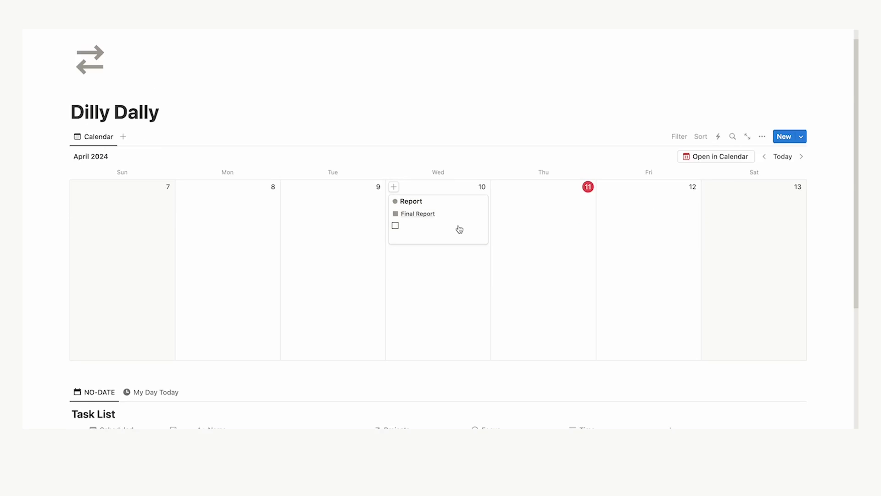
scroll(455, 248, "up", 5)
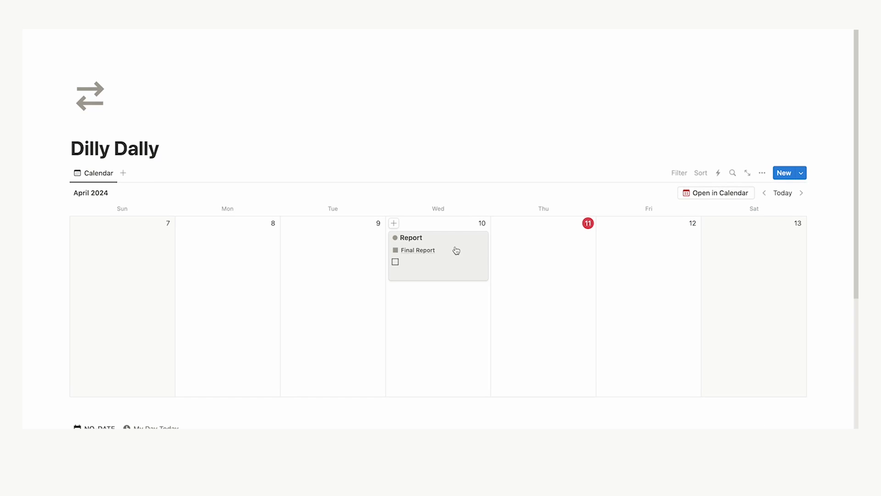
scroll(298, 248, "down", 3)
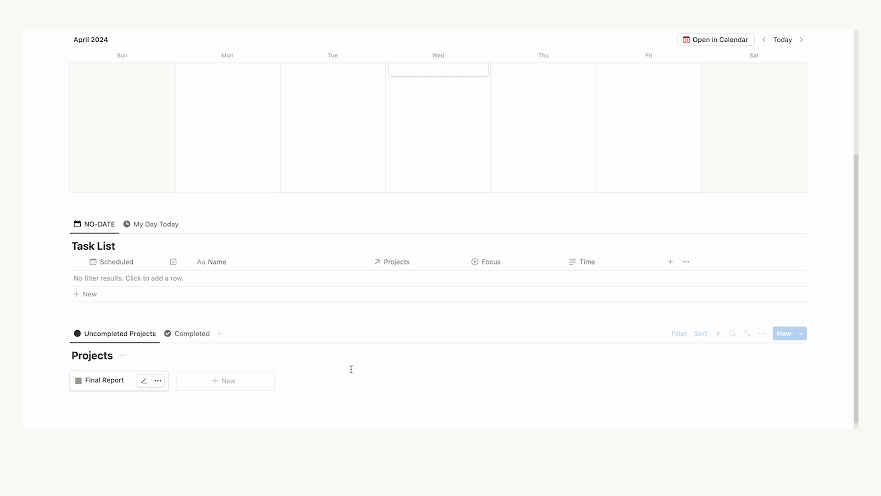
scroll(281, 348, "up", 3)
scroll(275, 312, "up", 1)
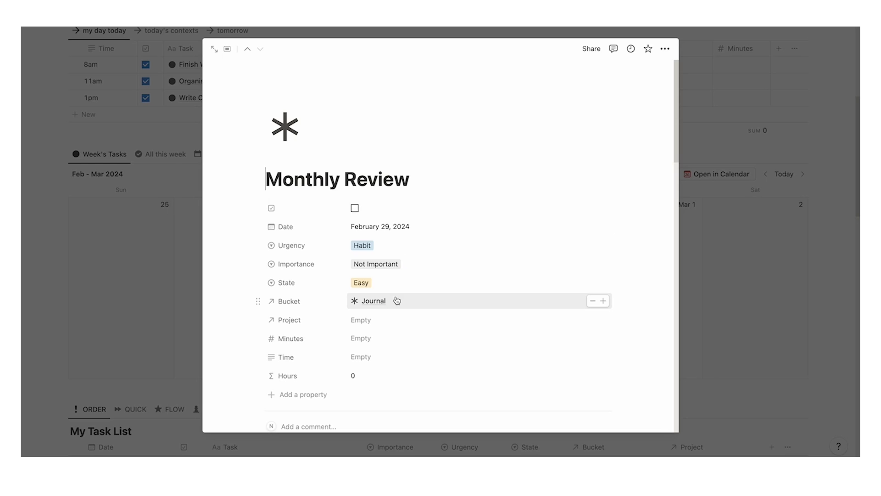
scroll(427, 215, "down", 10)
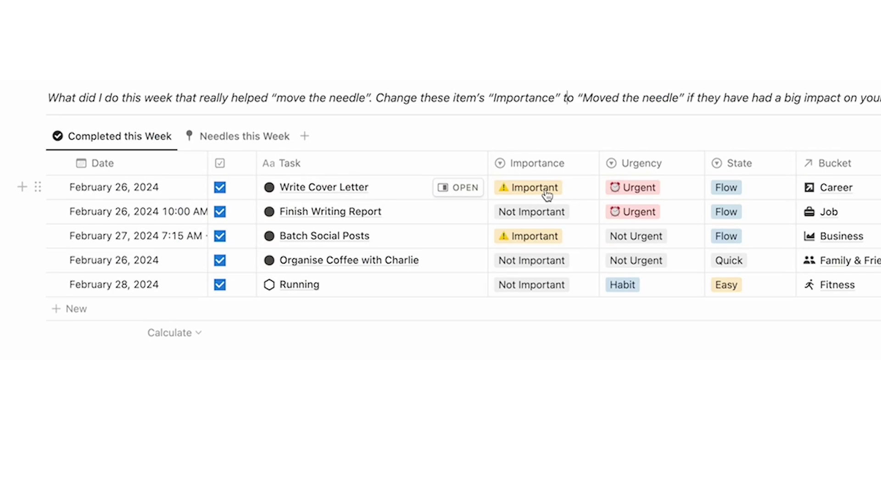
left_click(546, 189)
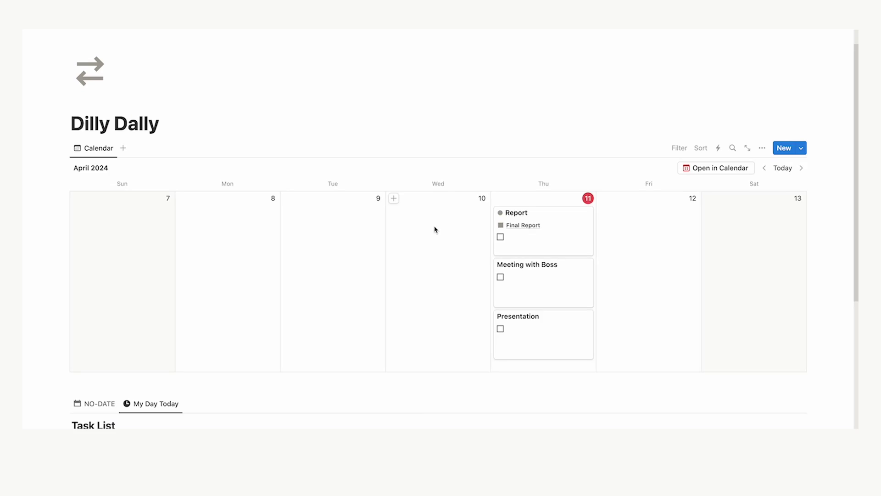
Step: Scroll to Projects and open the Final Report project in peek view
scroll(436, 229, "down", 4)
scroll(436, 221, "up", 5)
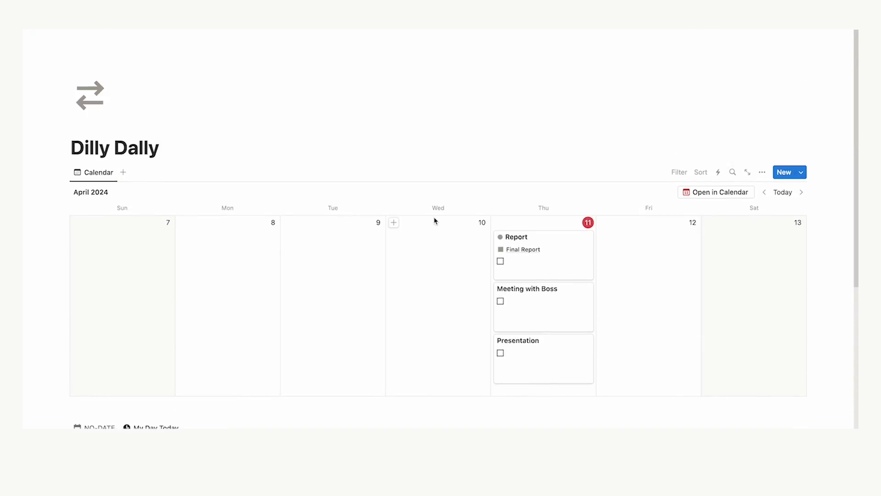
scroll(436, 221, "down", 3)
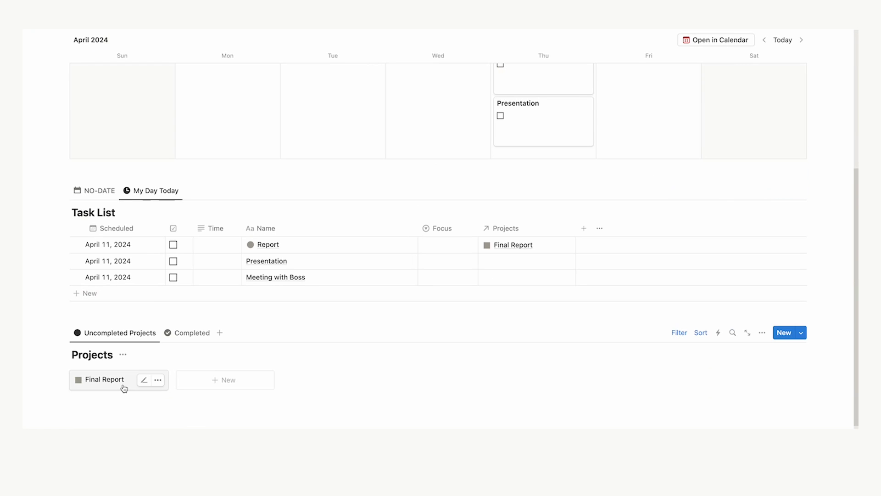
left_click(106, 379)
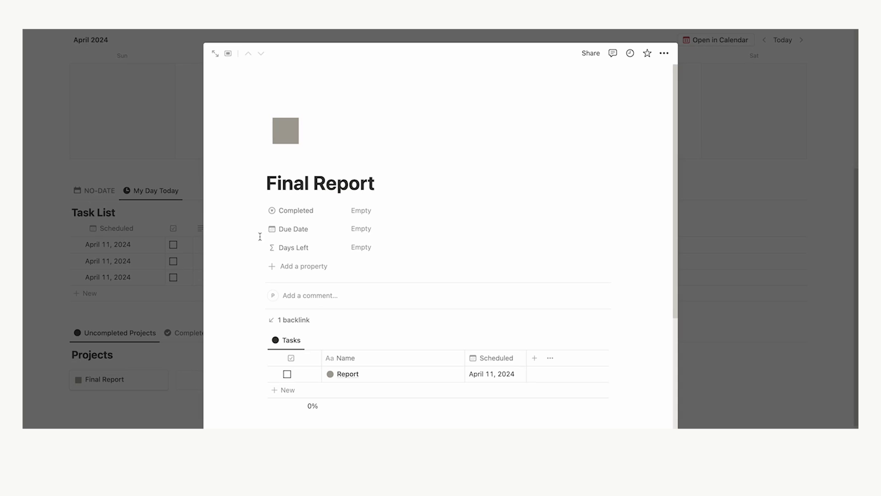
Step: Set the Final Report due date to April 18, 2024, replacing an initial April 13 pick
left_click(366, 230)
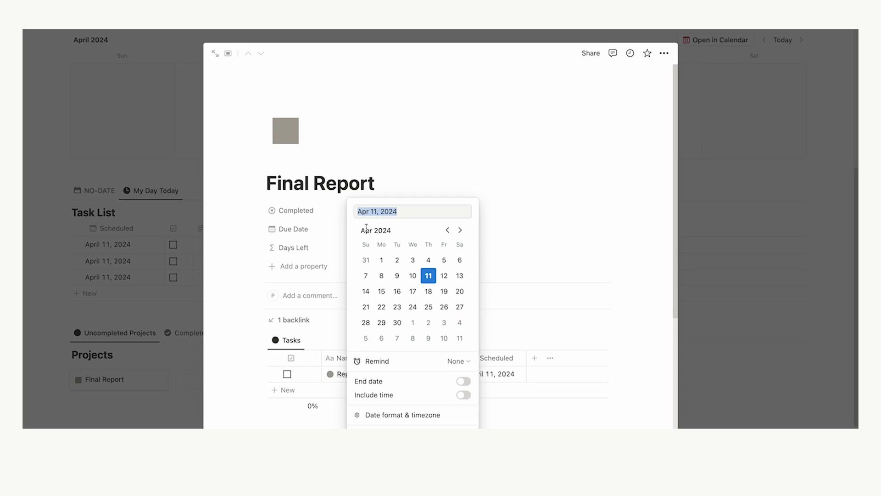
left_click(460, 278)
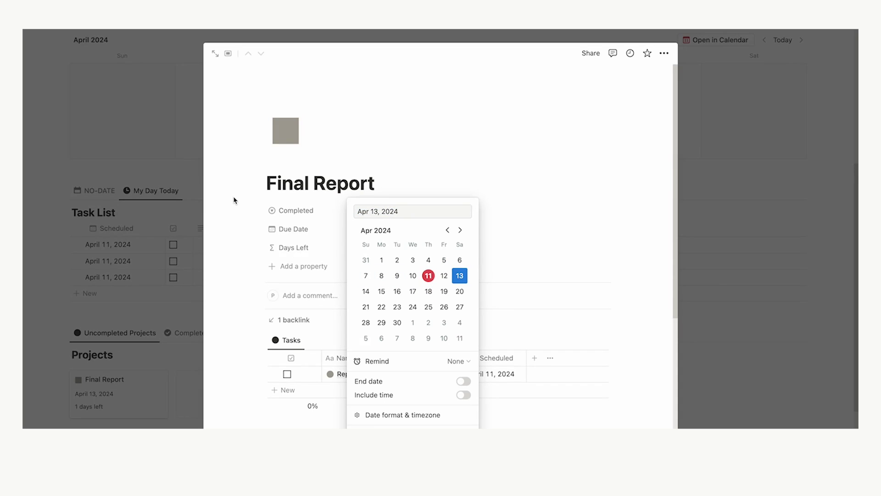
left_click(155, 315)
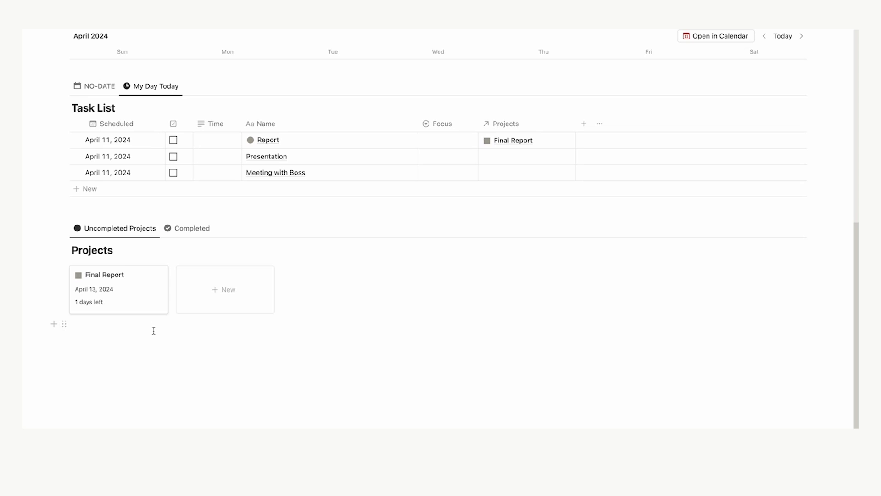
left_click(113, 310)
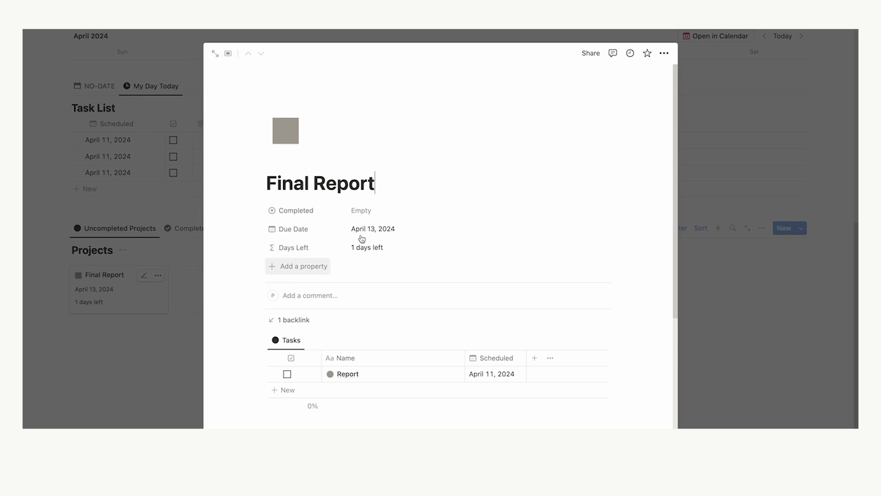
left_click(404, 231)
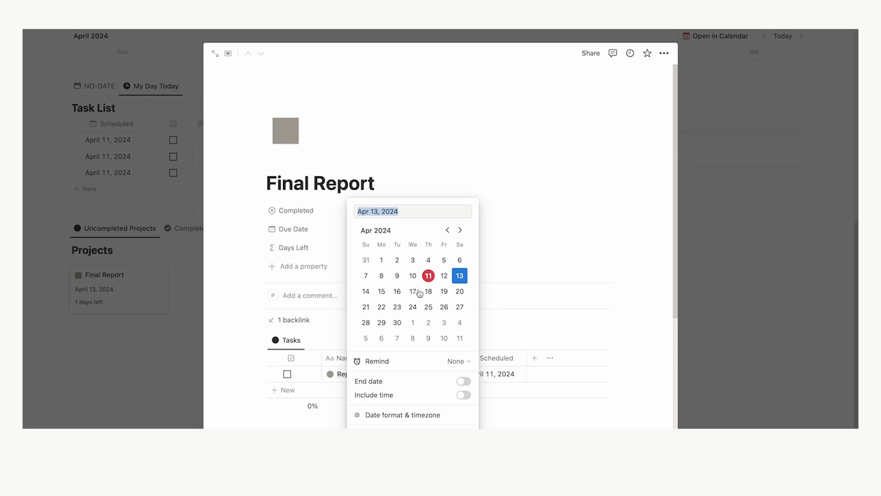
left_click(428, 291)
left_click(146, 353)
left_click(158, 353)
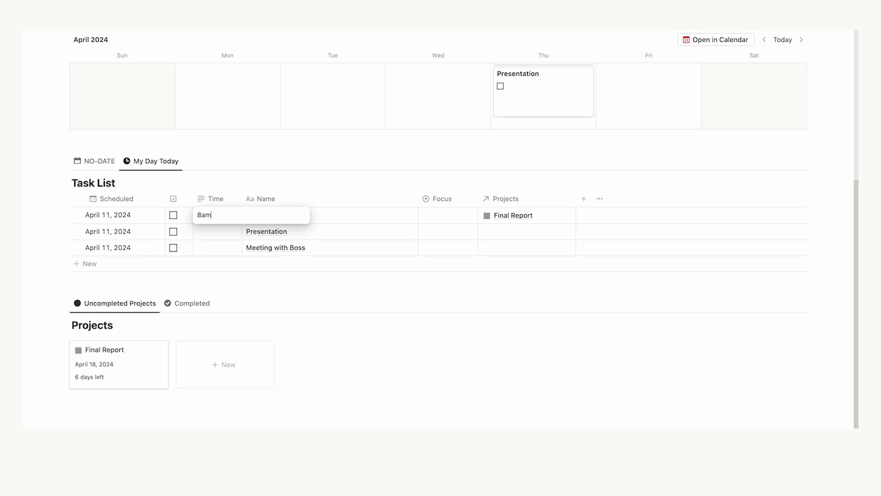
Step: Save 8am as Report's time and give Meeting with Boss a 2pm time
key("Return")
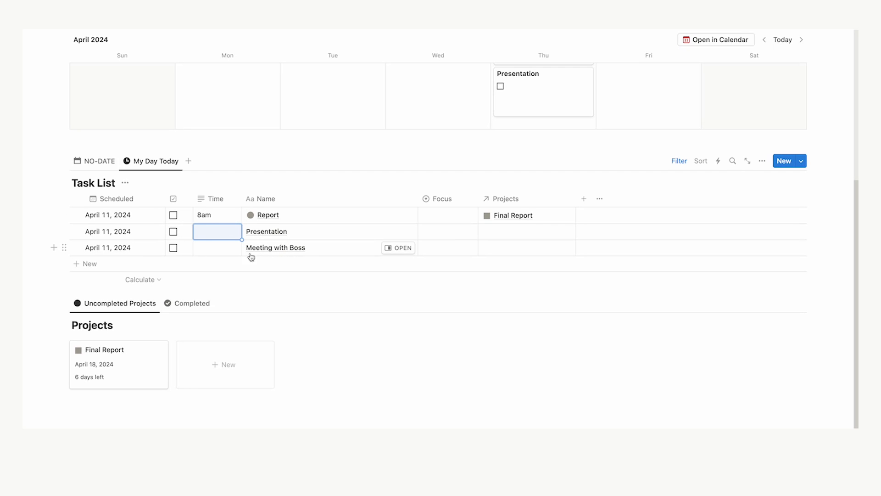
left_click(207, 252)
type("2pm")
key("Return")
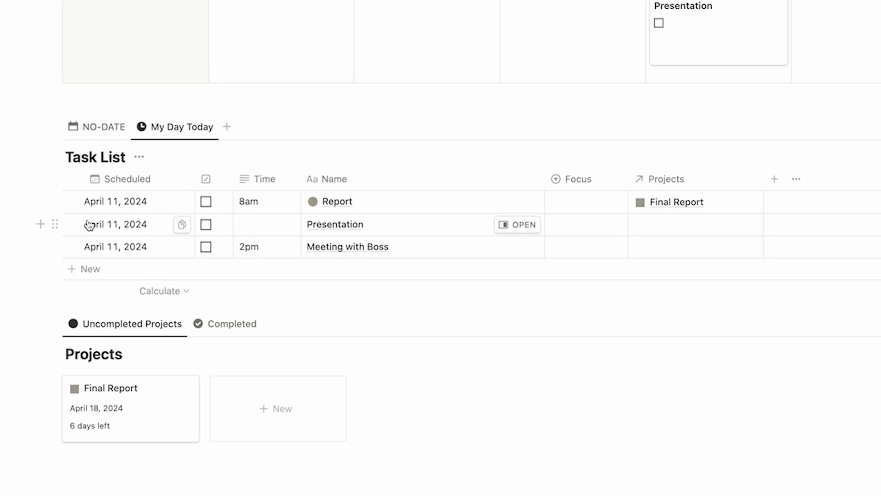
Step: Move Presentation below Meeting with Boss and set its time to 3pm
left_click_drag(58, 222, 56, 252)
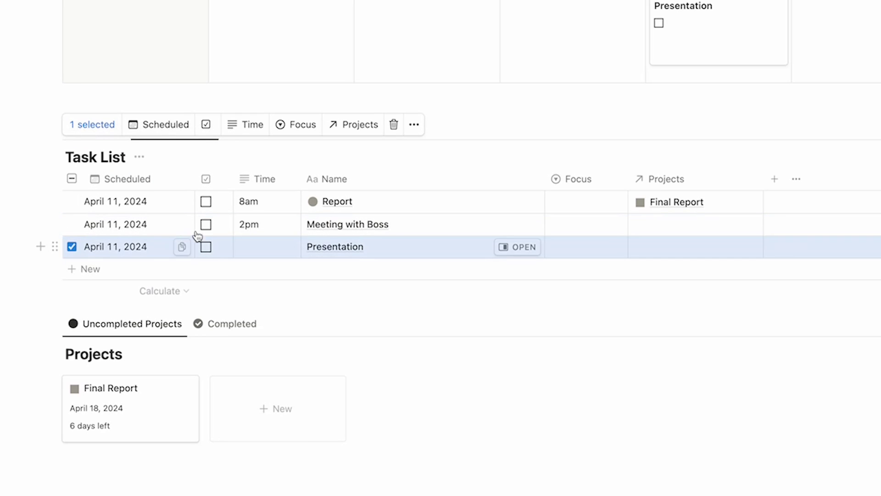
left_click(295, 52)
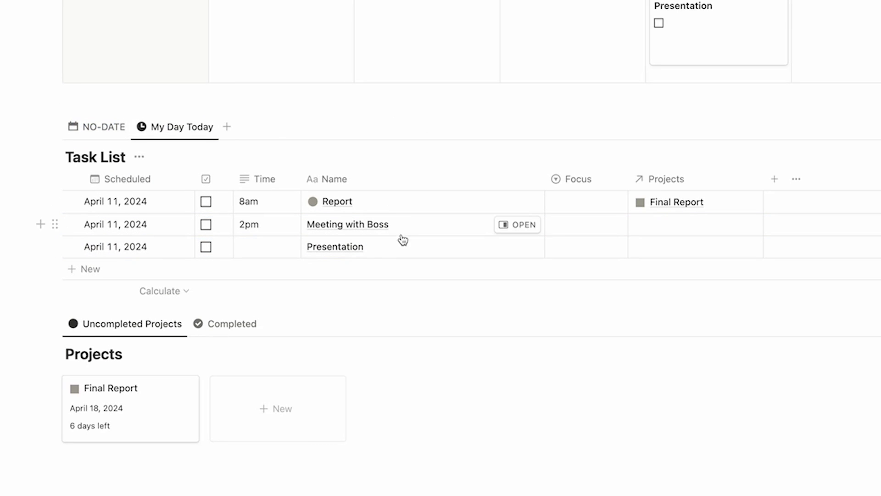
left_click(276, 255)
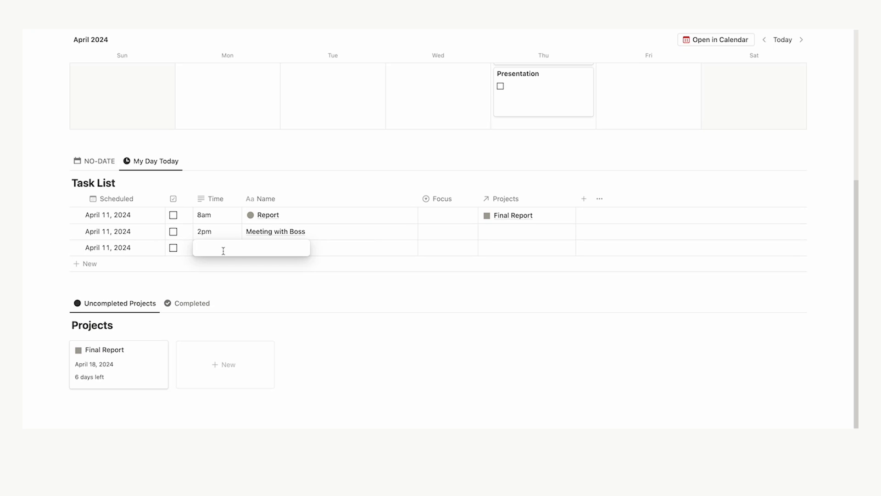
type("3pm")
key("Return")
key("Escape")
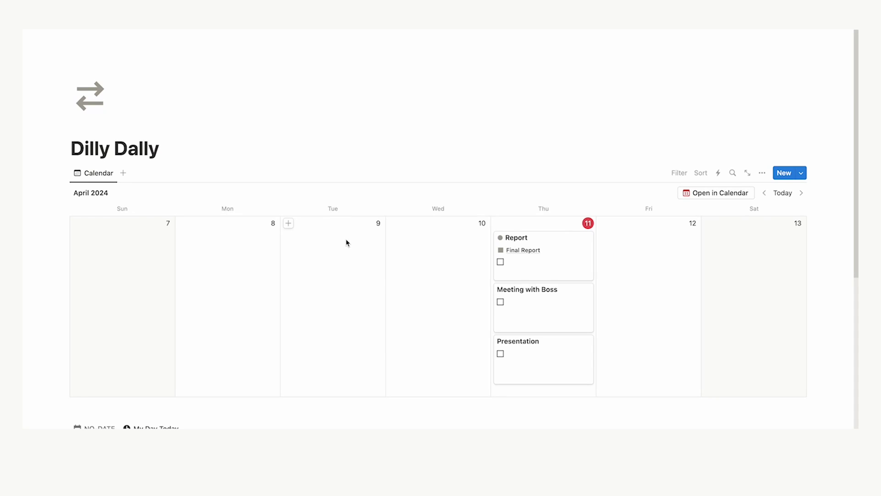
Step: Tag the Report task as FOCUS
scroll(347, 244, "down", 5)
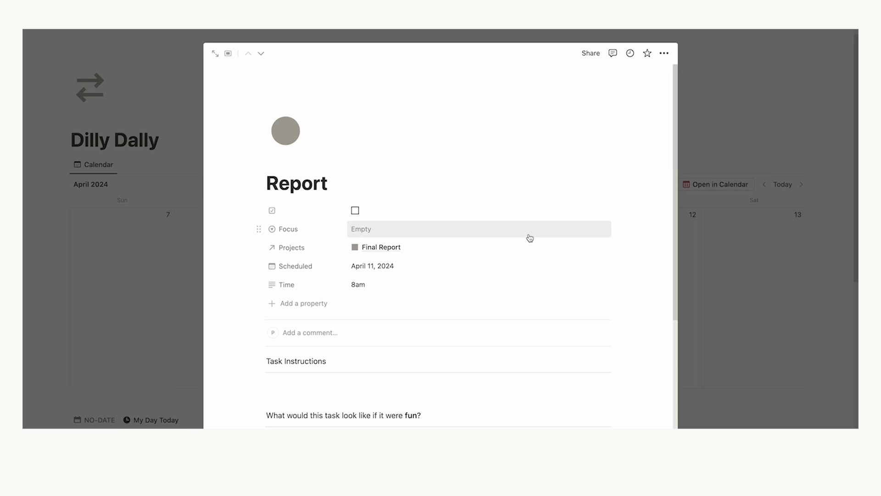
left_click(386, 229)
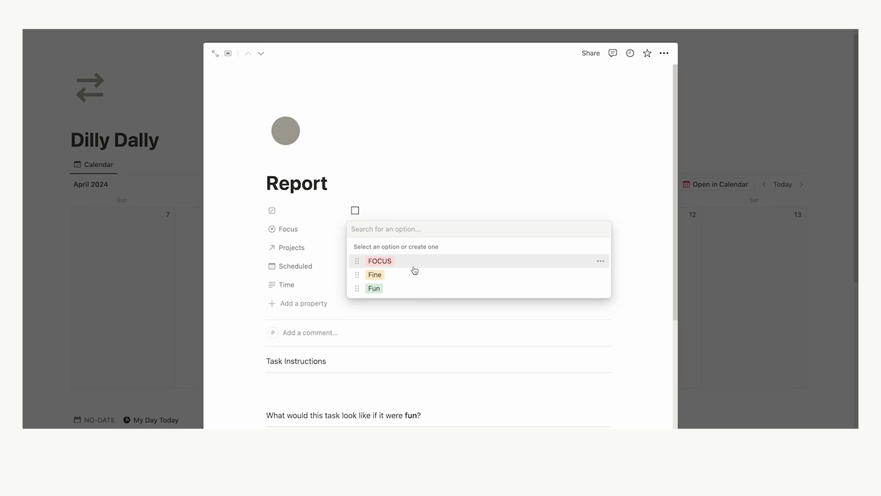
left_click(414, 263)
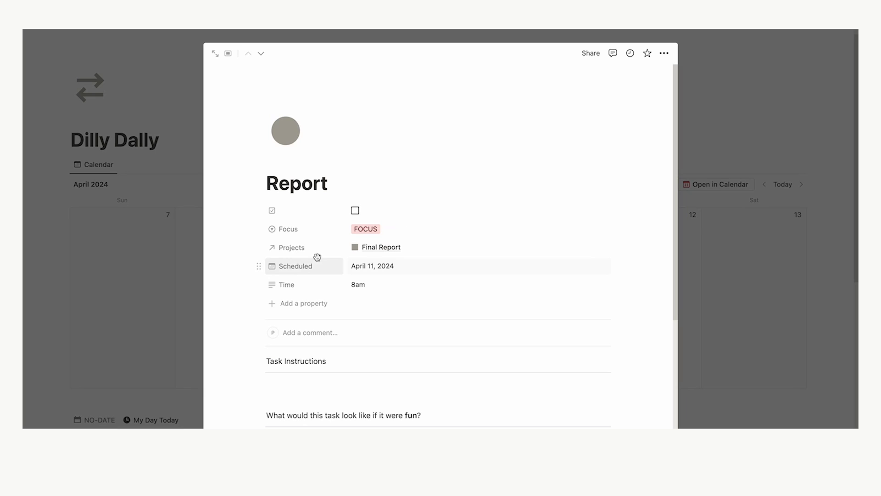
left_click(178, 268)
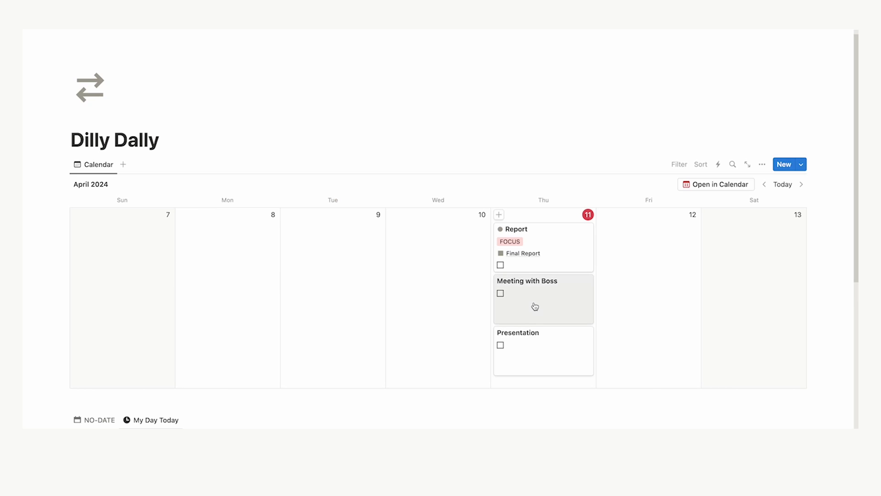
Step: Tag the Meeting with Boss and Presentation tasks as FOCUS
left_click(533, 307)
left_click(366, 159)
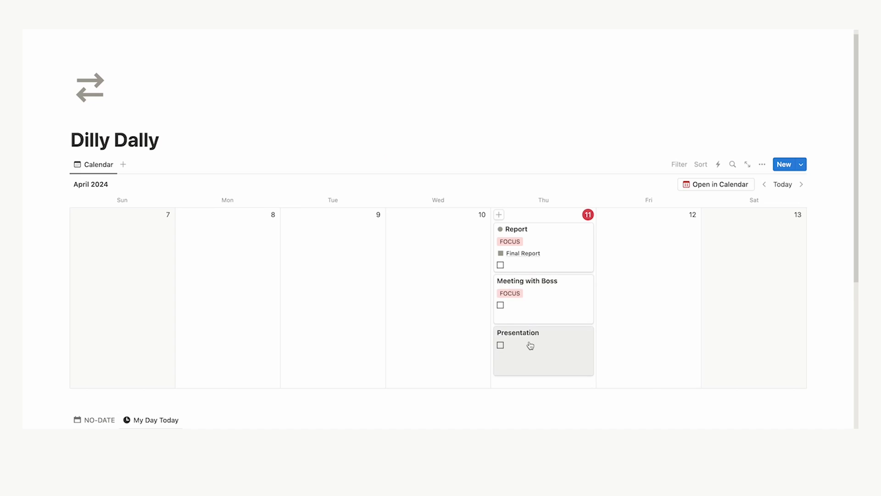
left_click(516, 346)
left_click(368, 158)
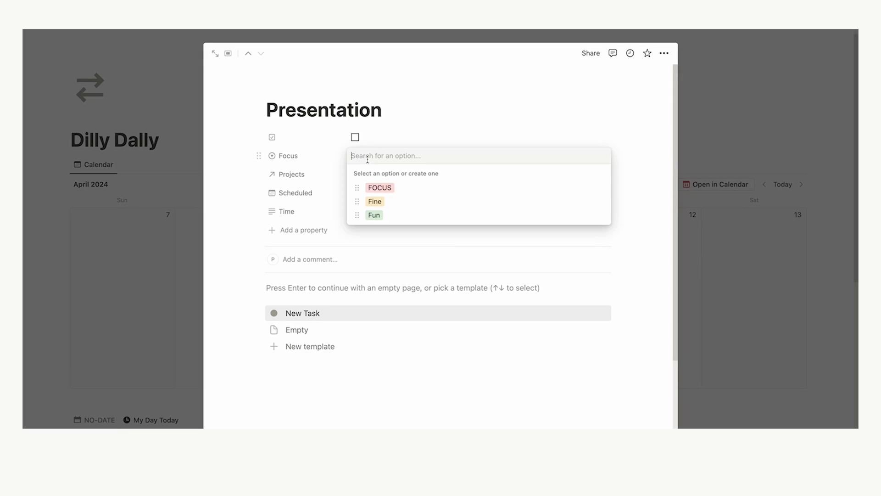
left_click(376, 186)
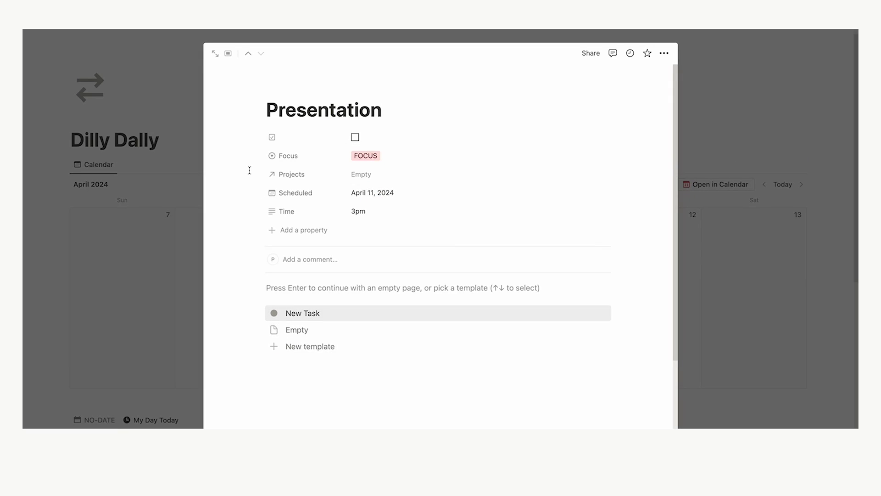
left_click(395, 152)
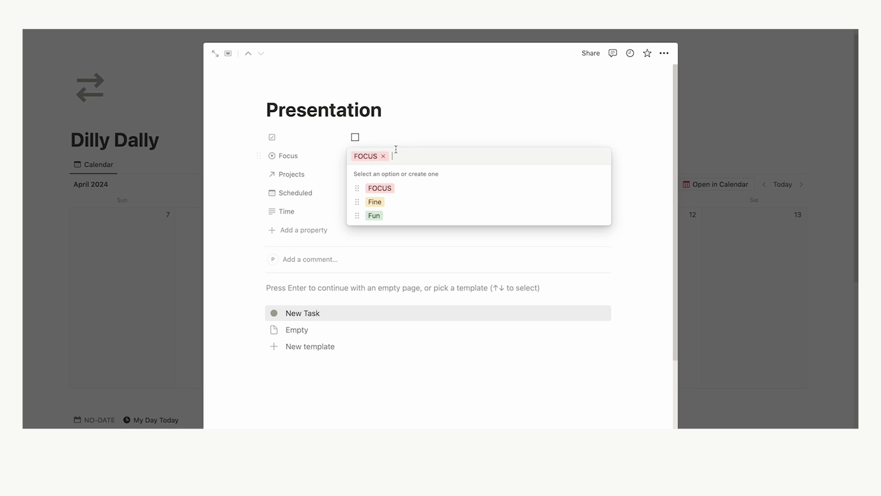
left_click(237, 202)
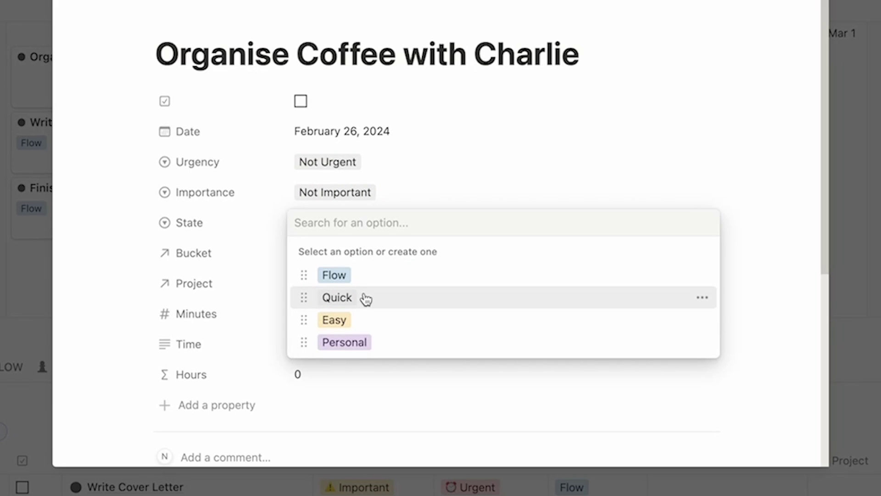
Step: Dismiss the Focus dropdown and Presentation peek to see Report, Meeting with Boss and Presentation tagged FOCUS
left_click(365, 298)
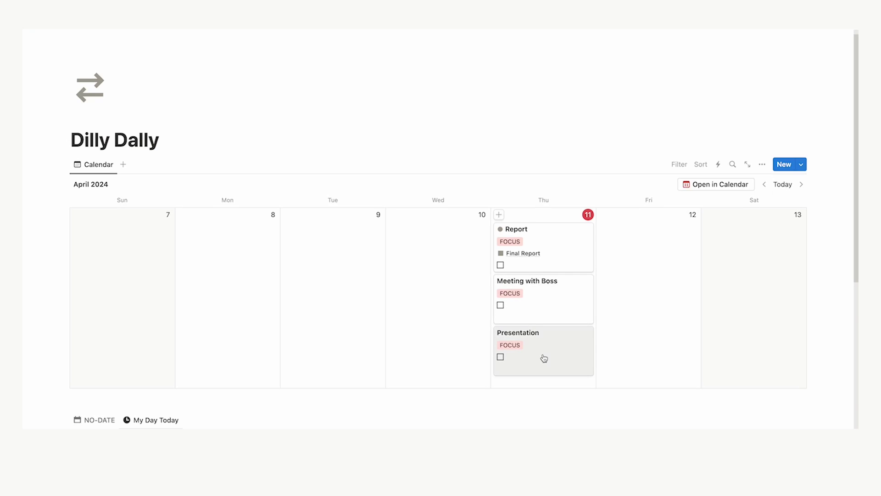
Step: Move the Presentation card from Thursday 11 to Friday 12 on the calendar
left_click_drag(546, 359, 644, 285)
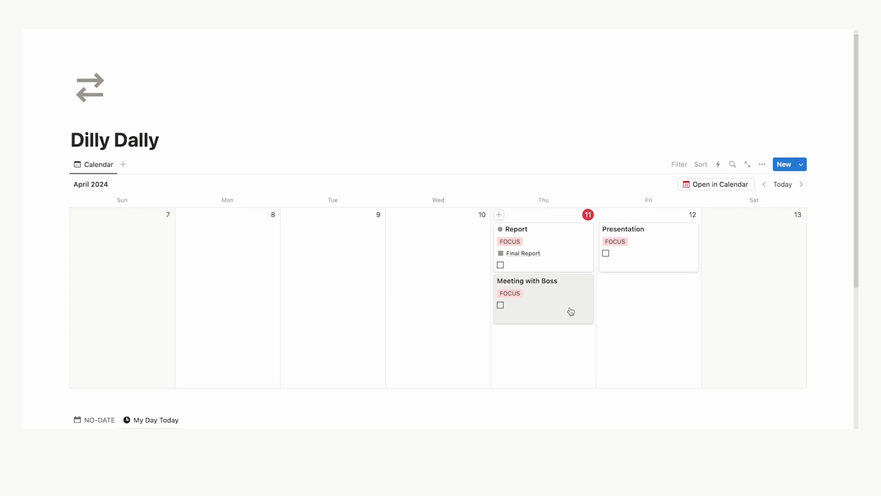
scroll(625, 275, "up", 1)
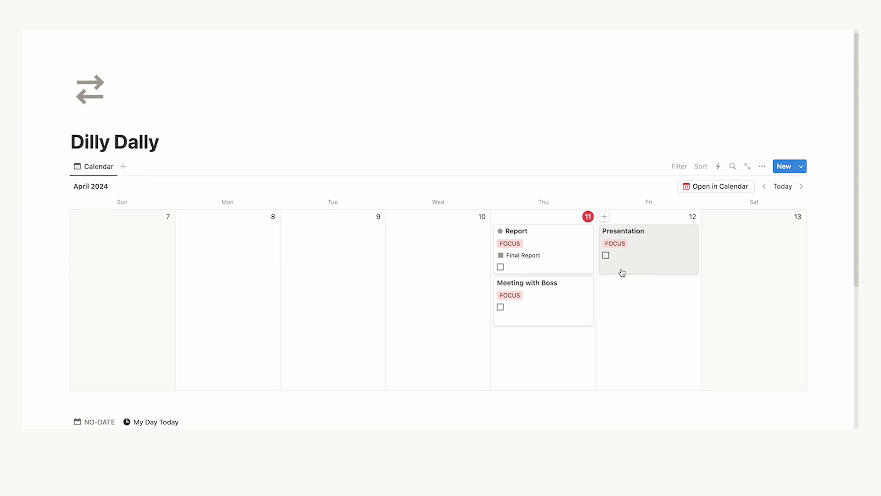
scroll(639, 291, "down", 6)
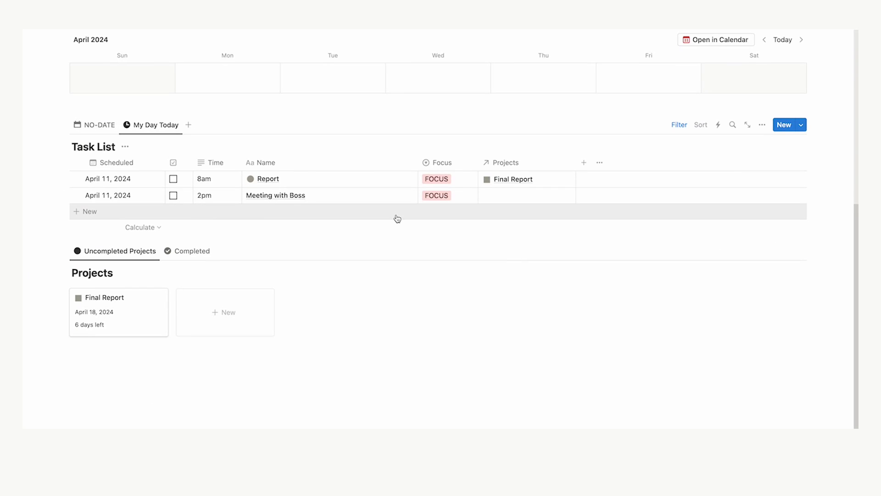
Step: Check the Task List's 'Scheduled: This day' filter so only Report and Meeting with Boss remain
scroll(398, 230, "up", 5)
scroll(615, 220, "down", 2)
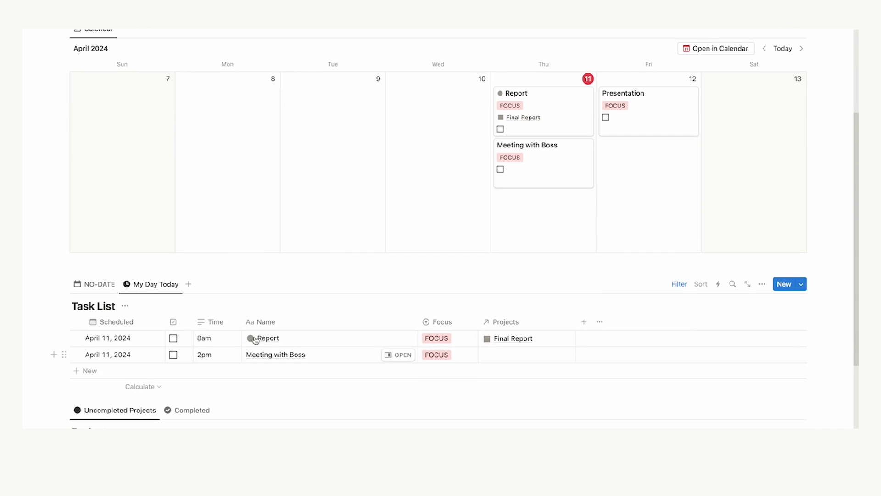
scroll(276, 342, "down", 1)
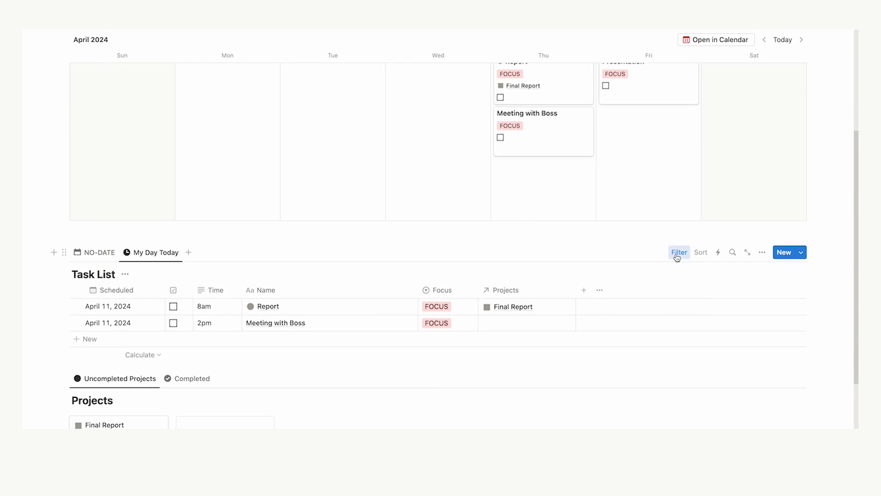
left_click(677, 255)
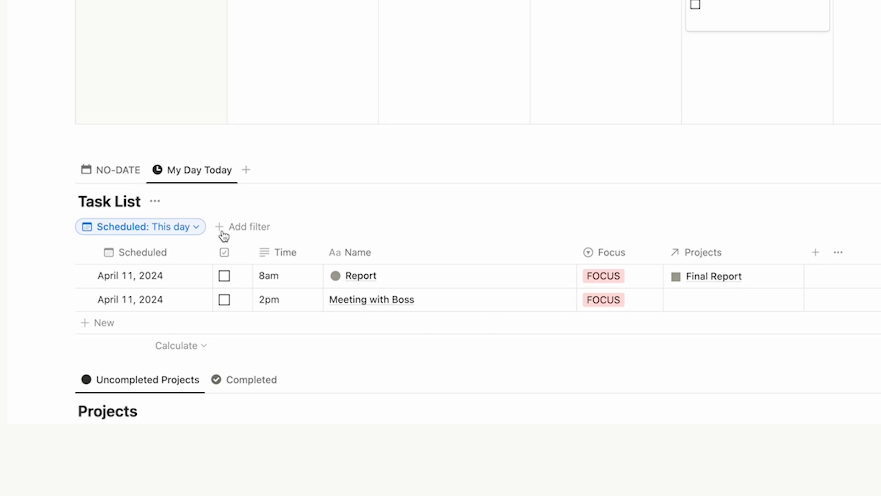
left_click(679, 252)
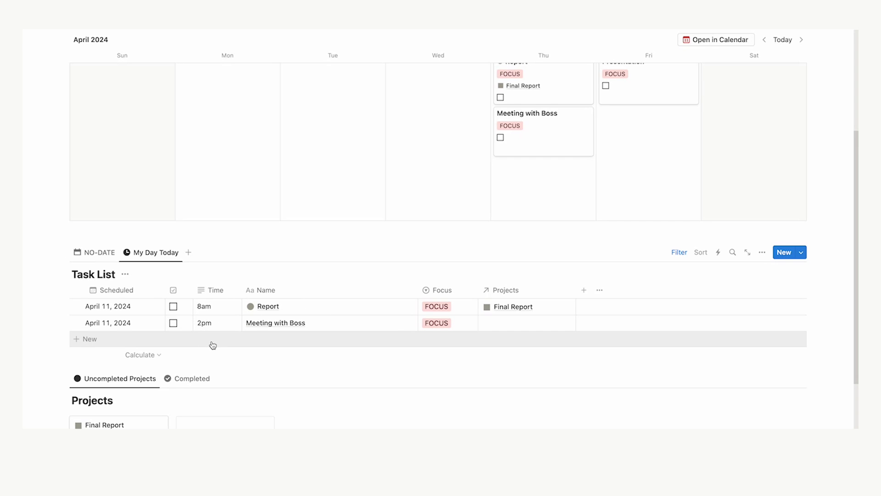
scroll(267, 320, "up", 2)
left_click(511, 193)
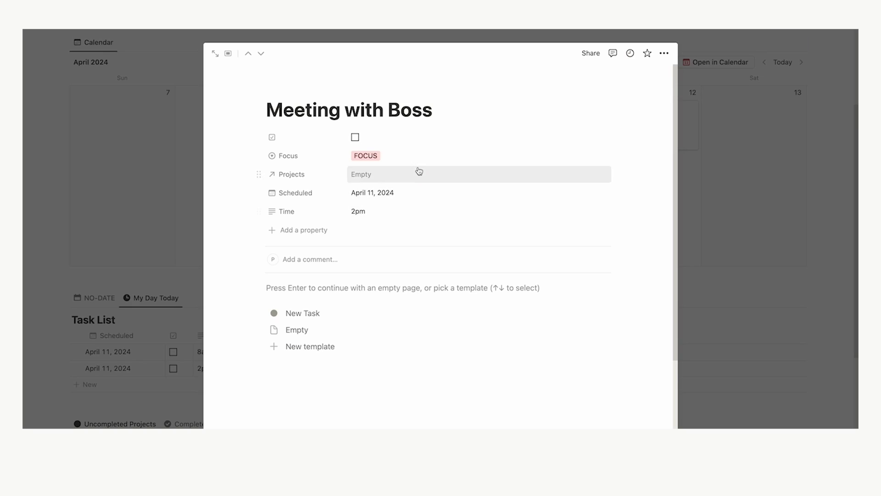
left_click(410, 156)
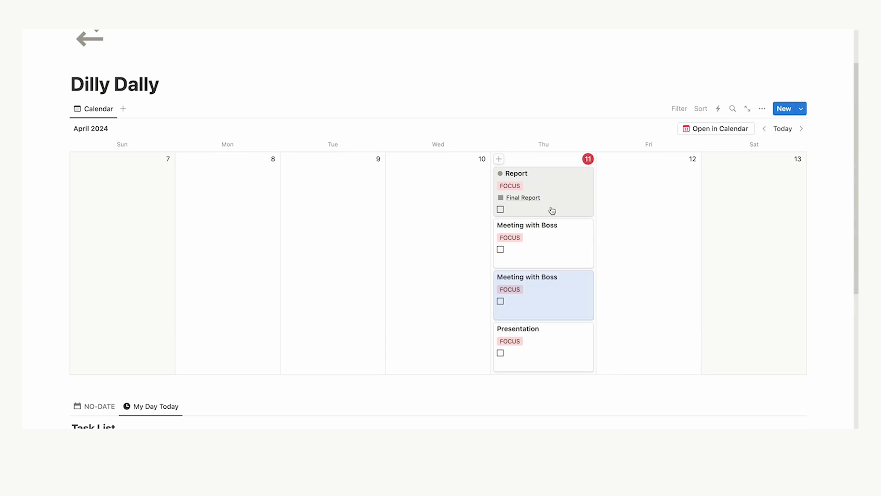
left_click(553, 201)
key("ctrl+d")
key("ctrl+d")
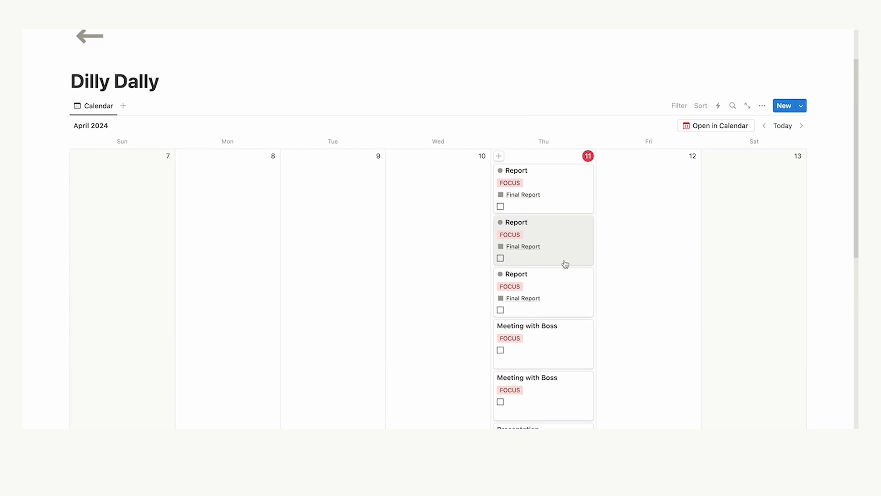
scroll(578, 211, "down", 1)
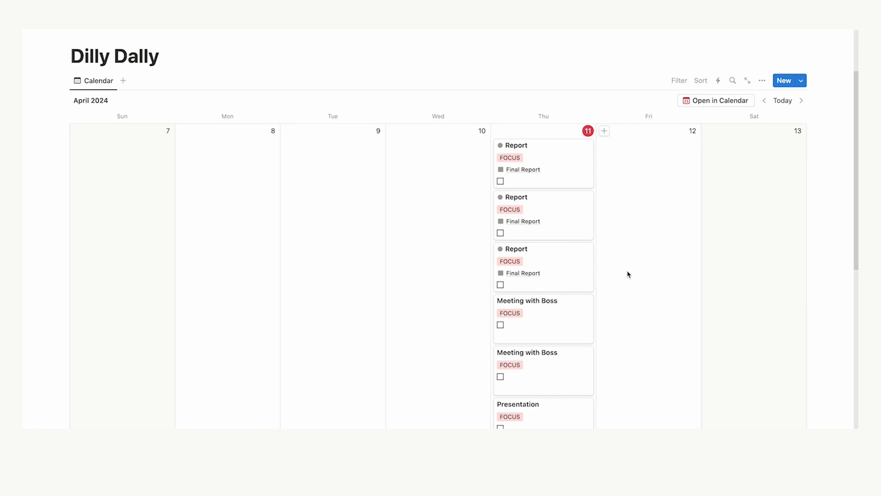
right_click(576, 227)
left_click(599, 256)
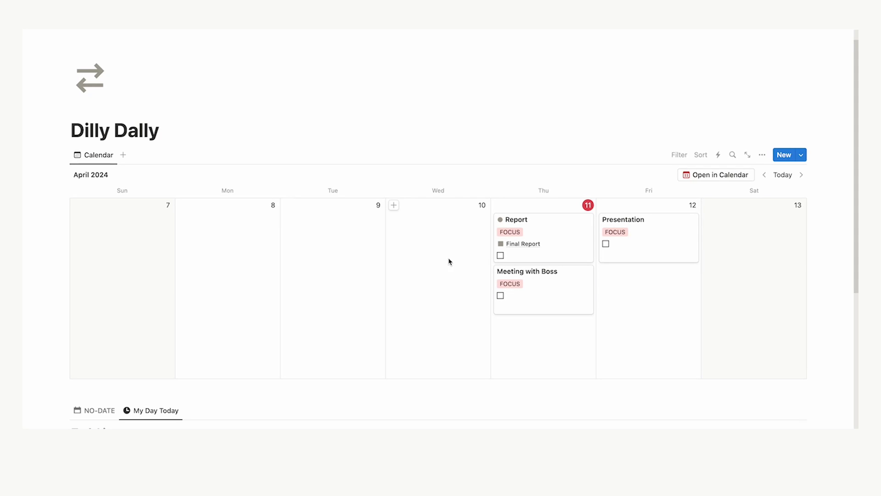
Step: Open the Time Track page from the Workspaces section on Headquarters
scroll(449, 262, "down", 3)
scroll(402, 293, "up", 4)
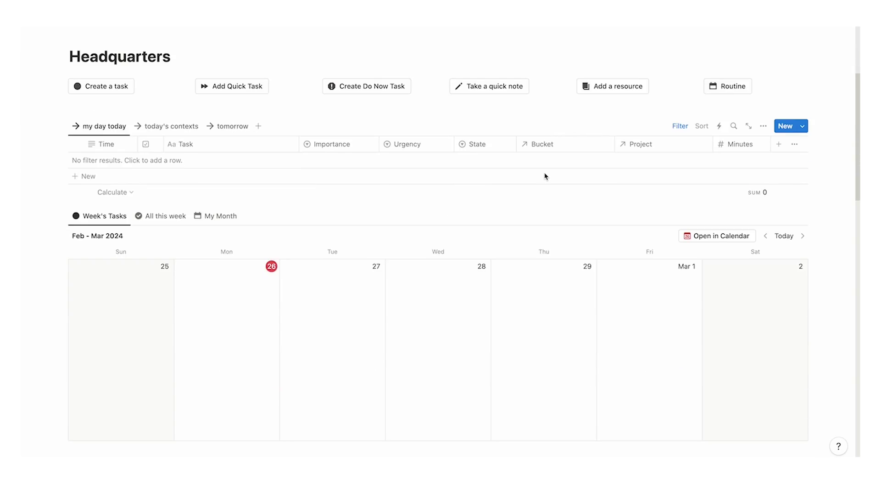
Step: Log 20 minutes for the Business entry and view hours and minutes per project
scroll(545, 176, "down", 10)
scroll(545, 174, "up", 9)
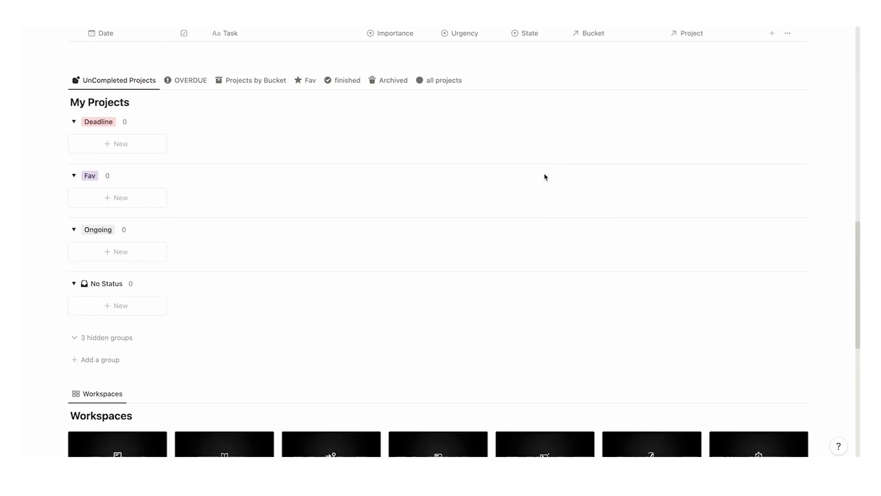
scroll(370, 205, "up", 5)
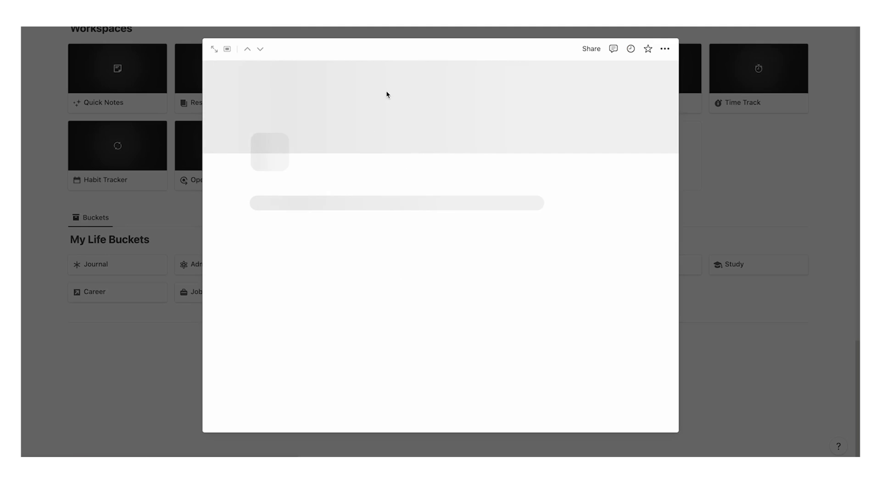
left_click(214, 48)
scroll(222, 119, "down", 4)
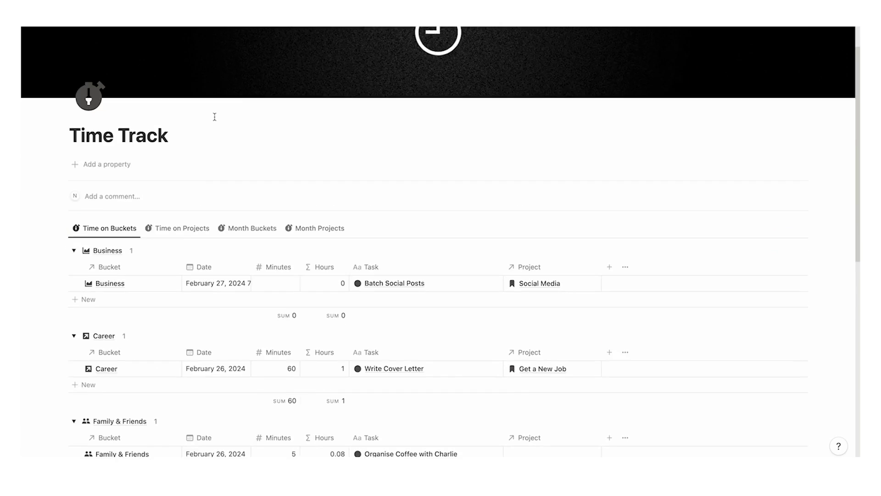
scroll(216, 118, "down", 1)
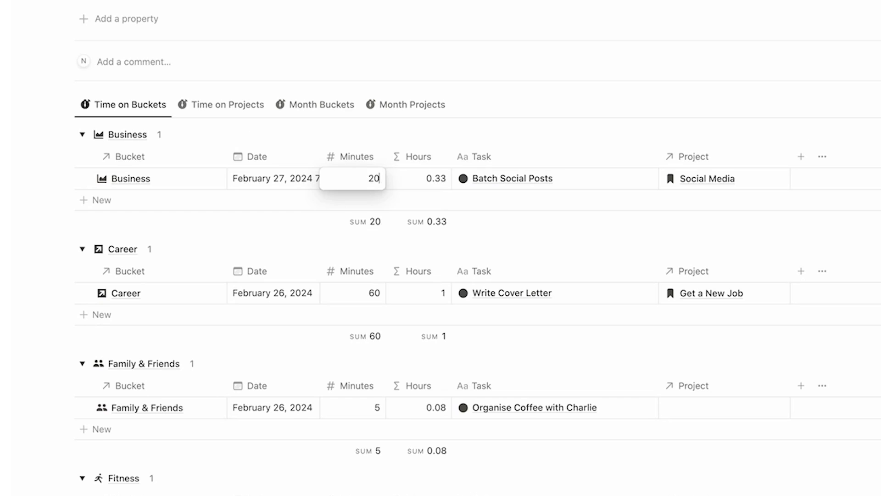
key("Return")
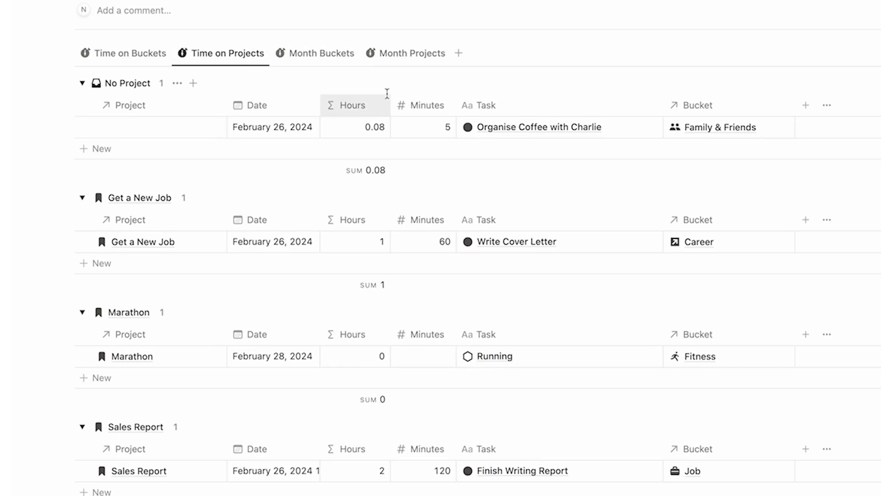
scroll(377, 204, "down", 5)
scroll(390, 239, "up", 8)
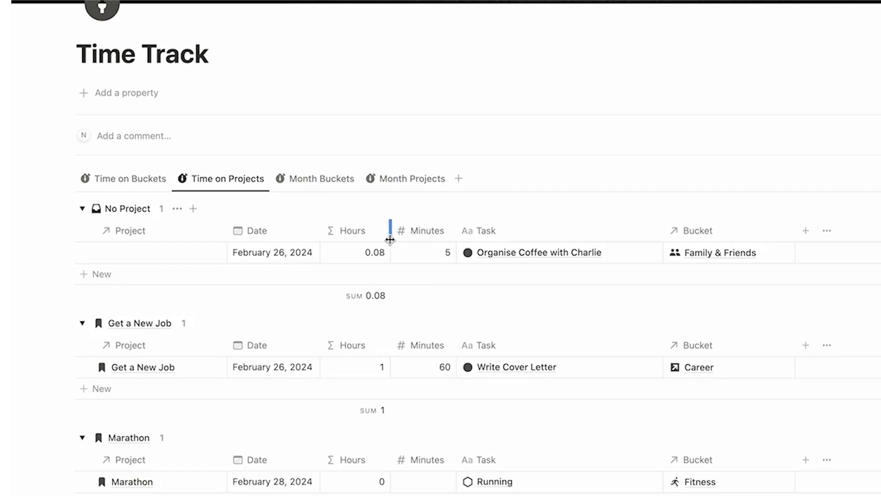